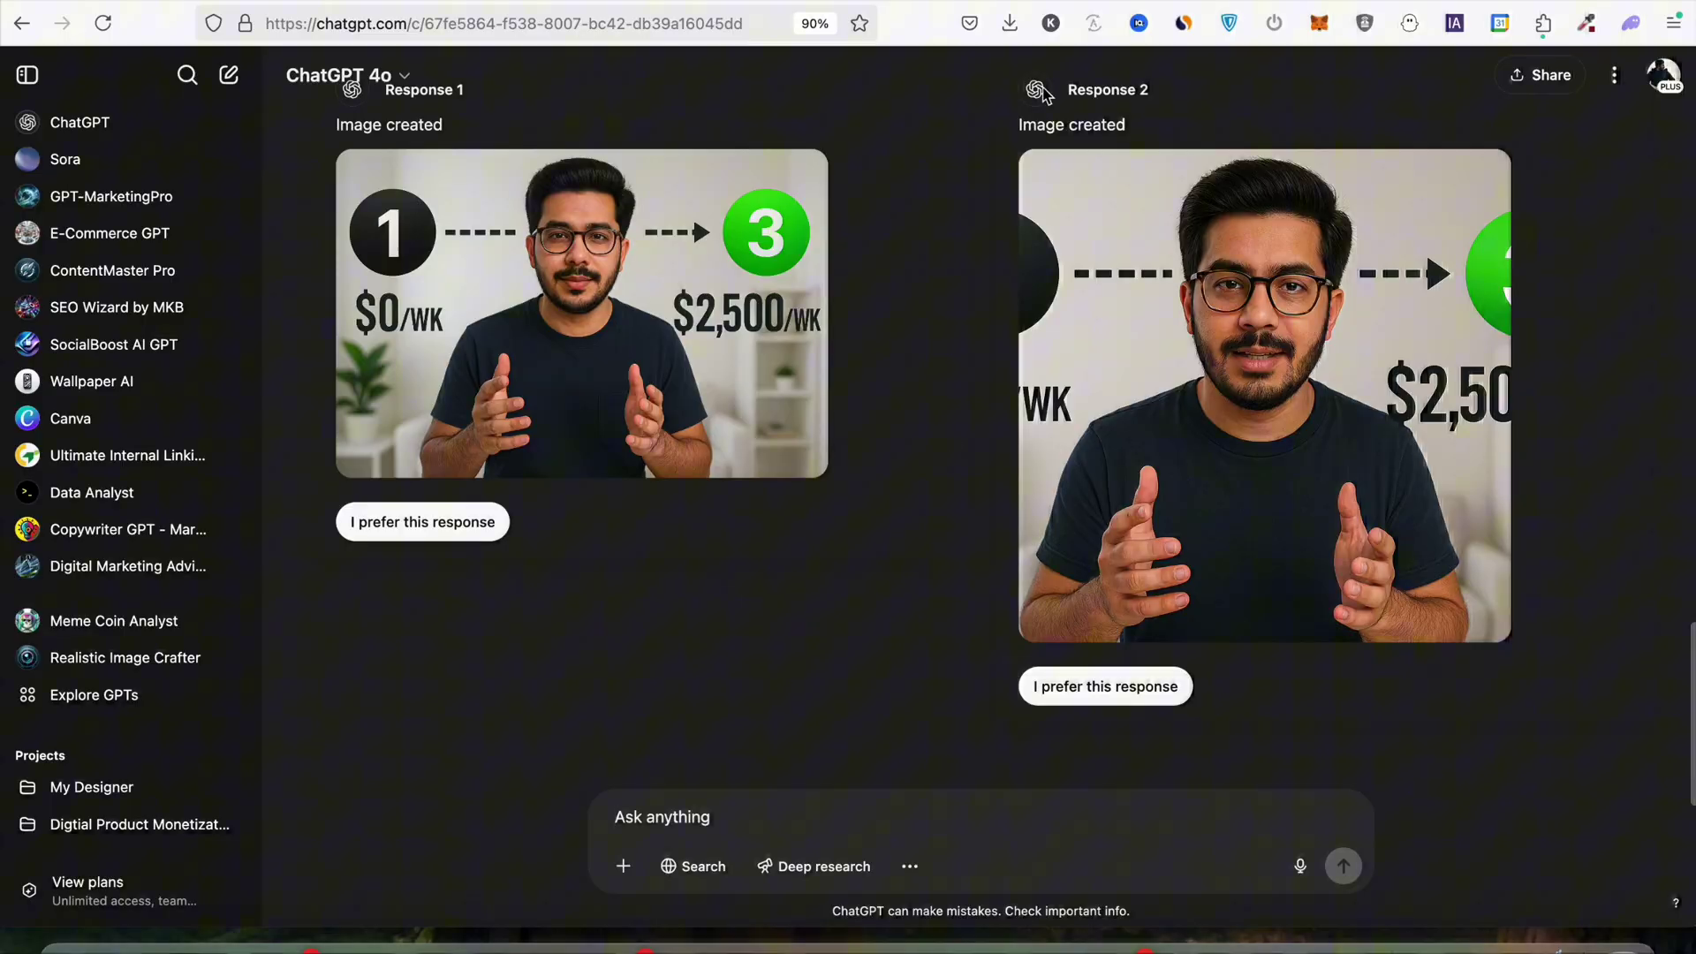
{"action": "scroll", "coordinate": [1098, 582], "scroll_direction": "down", "scroll_amount": 5}
{"action": "scroll", "coordinate": [1099, 583], "scroll_direction": "down", "scroll_amount": 5}
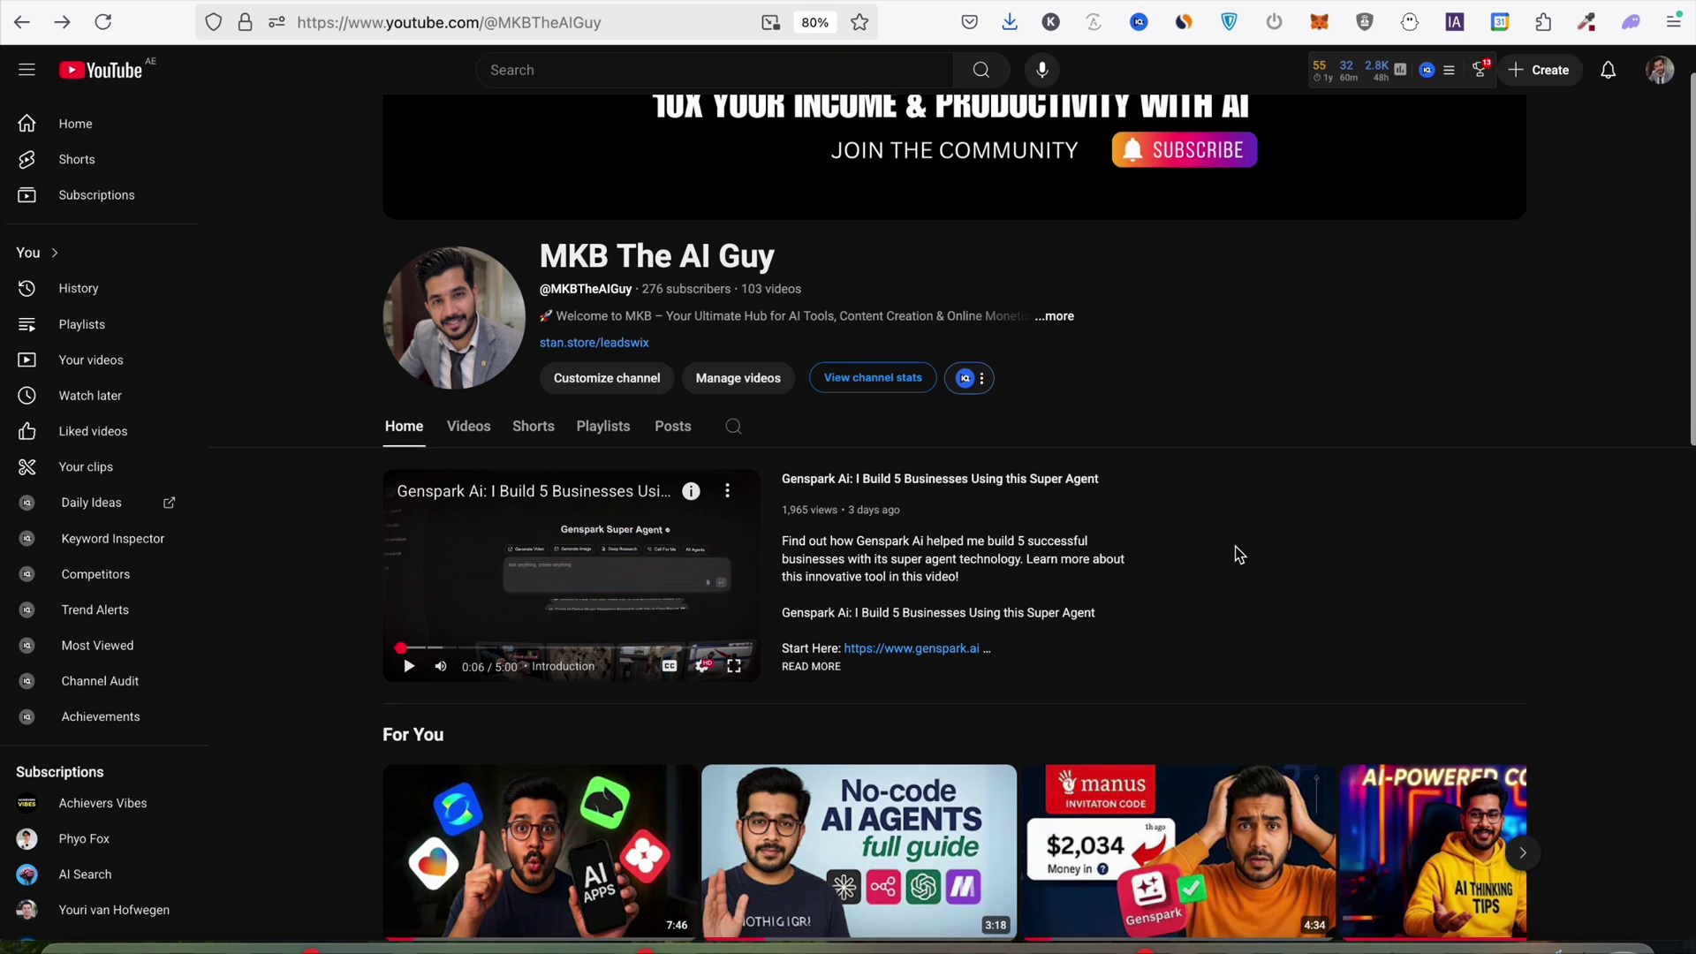
{"action": "scroll", "coordinate": [1236, 554], "scroll_direction": "up", "scroll_amount": 1}
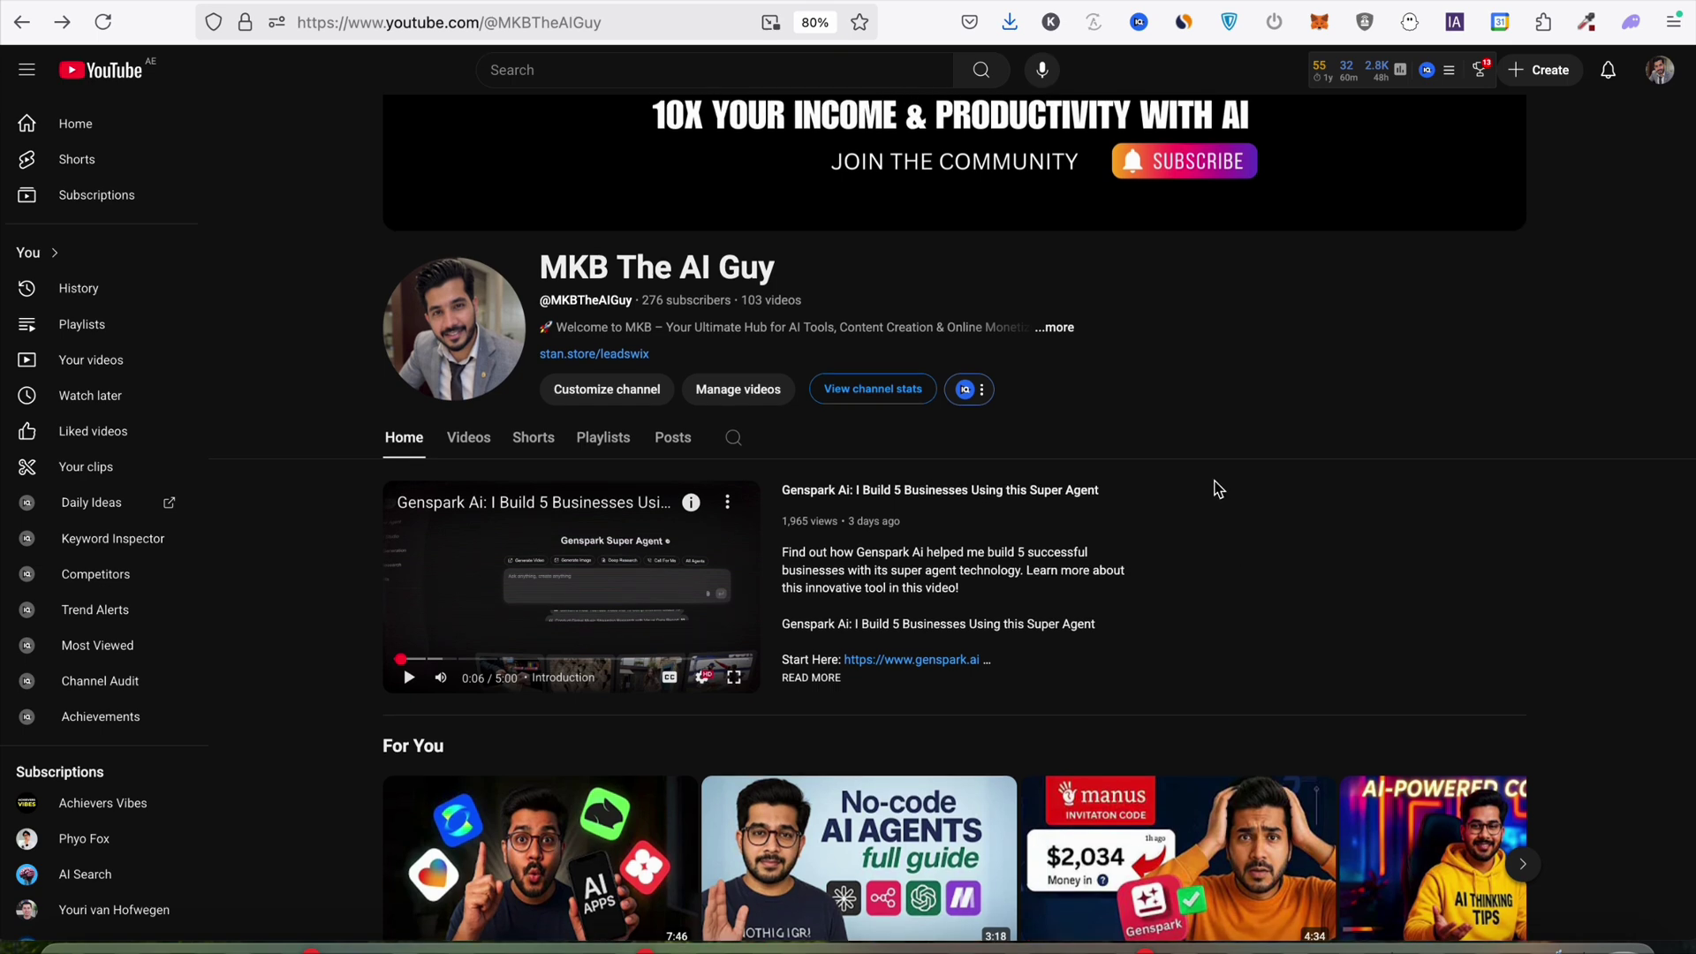
Step: Search YouTube for 'How i made my first $1000 online' and sort results by view count
{"action": "left_click", "coordinate": [716, 69]}
{"action": "type", "text": "How i made my "}
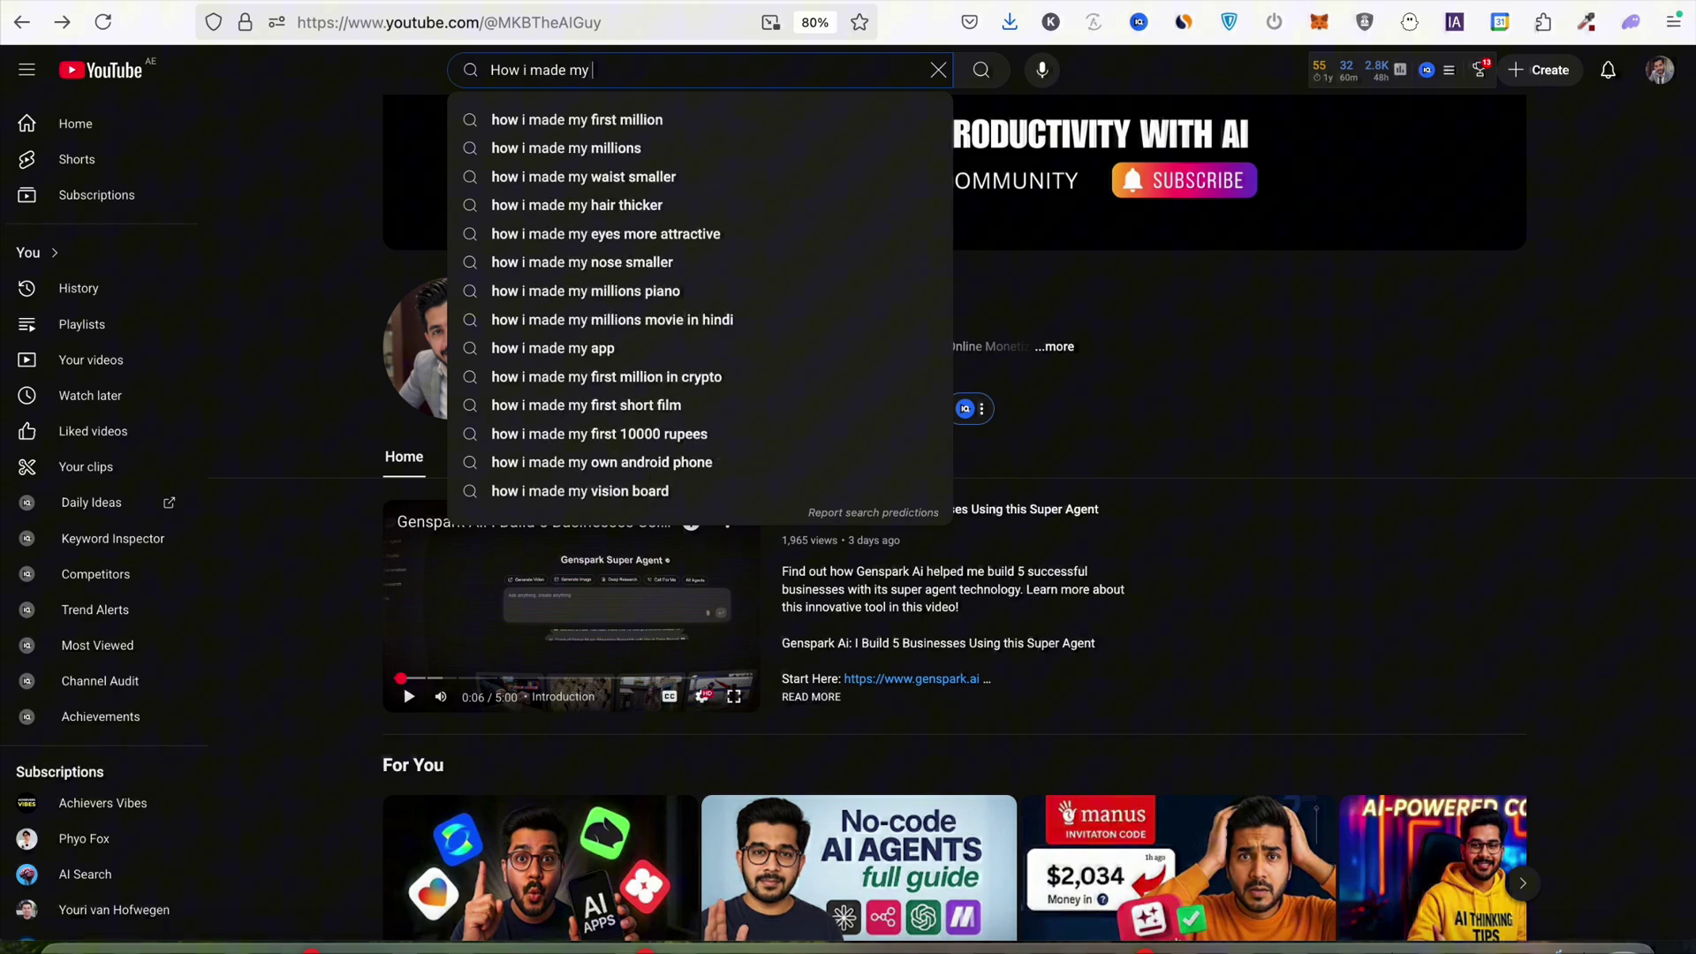
{"action": "type", "text": "first $1000 online"}
{"action": "key", "text": "Return"}
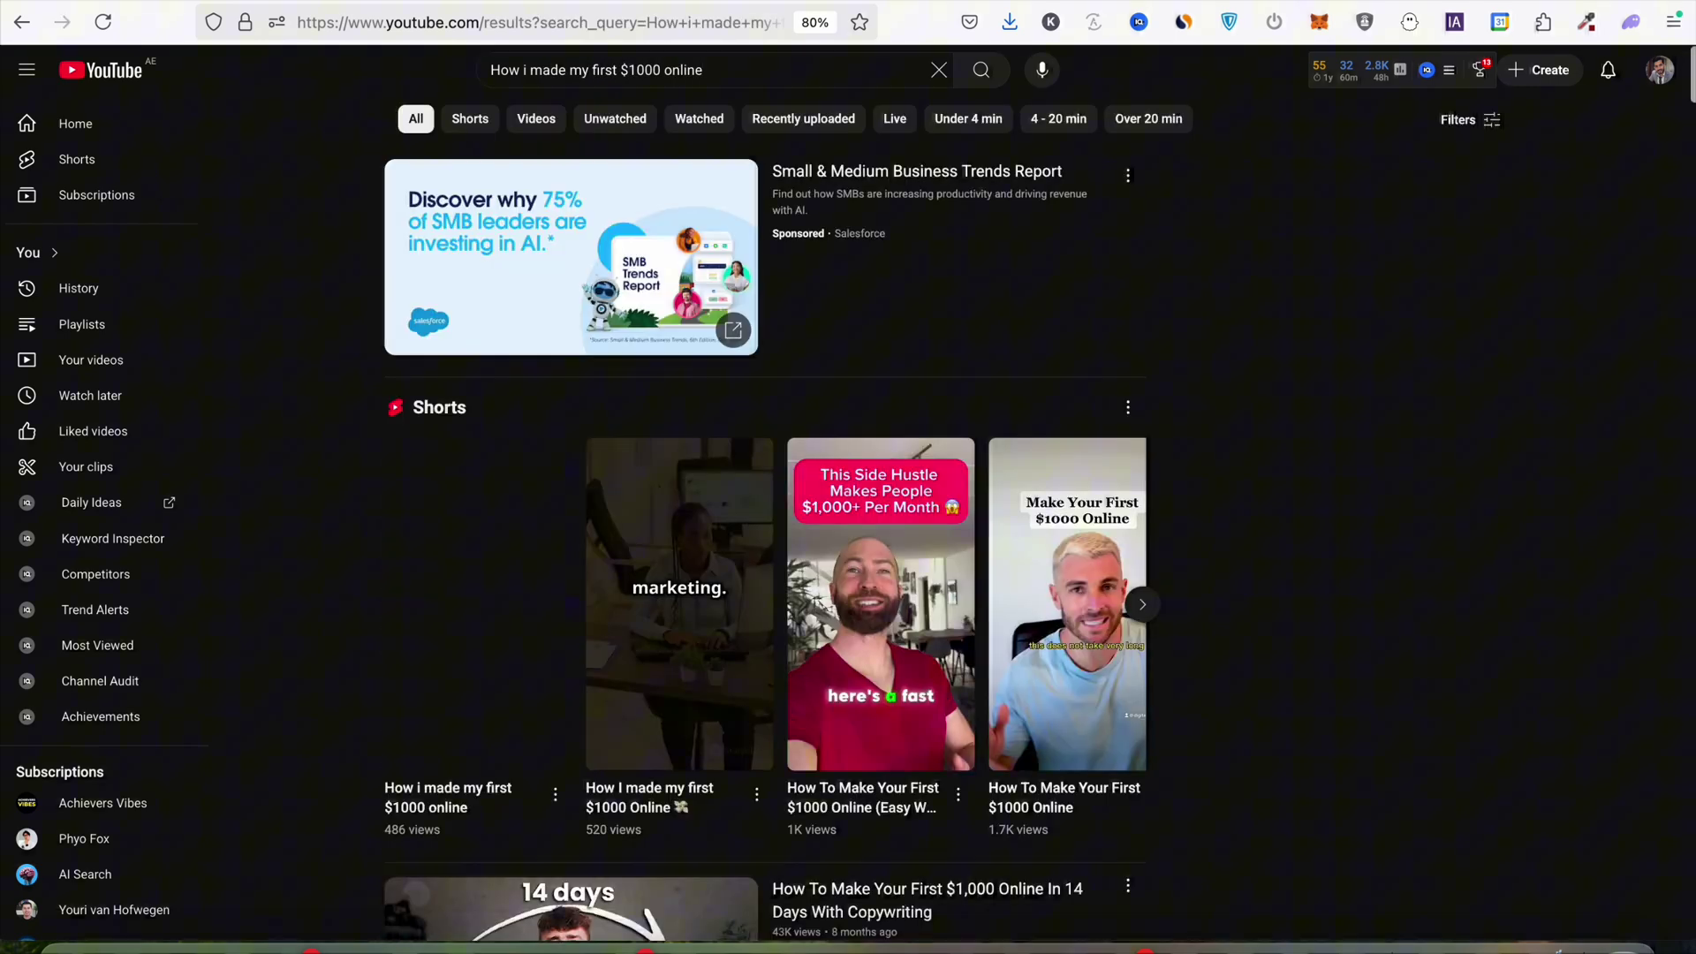
{"action": "left_click", "coordinate": [1467, 119]}
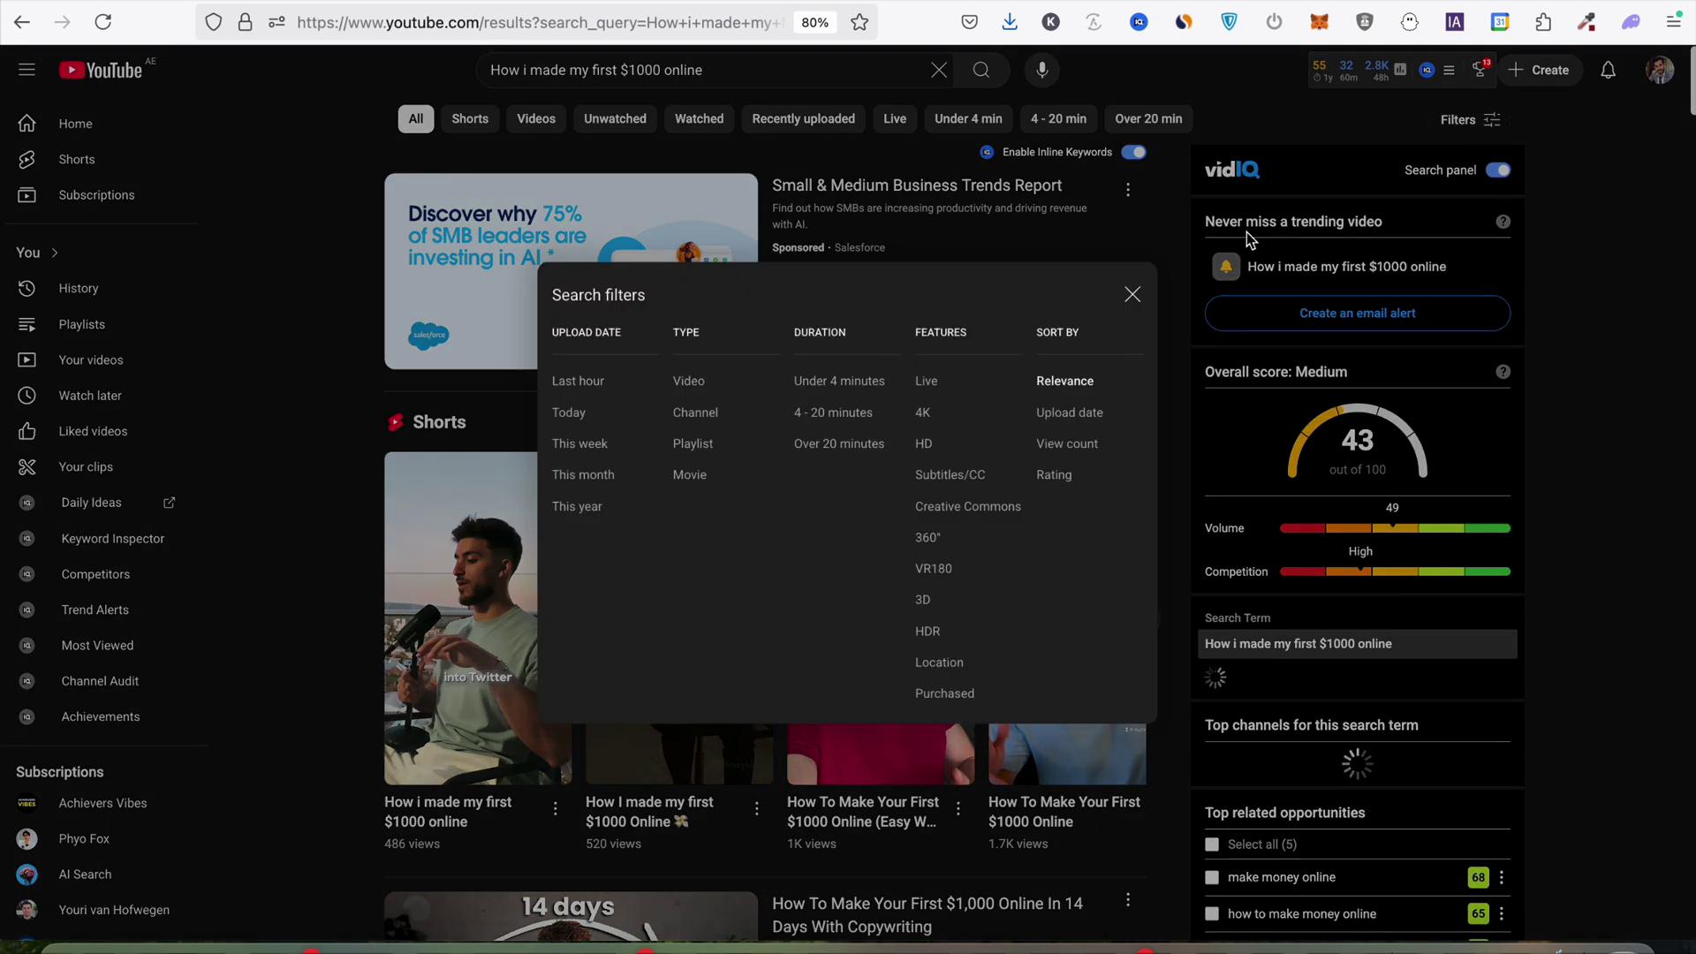
{"action": "left_click", "coordinate": [1065, 444]}
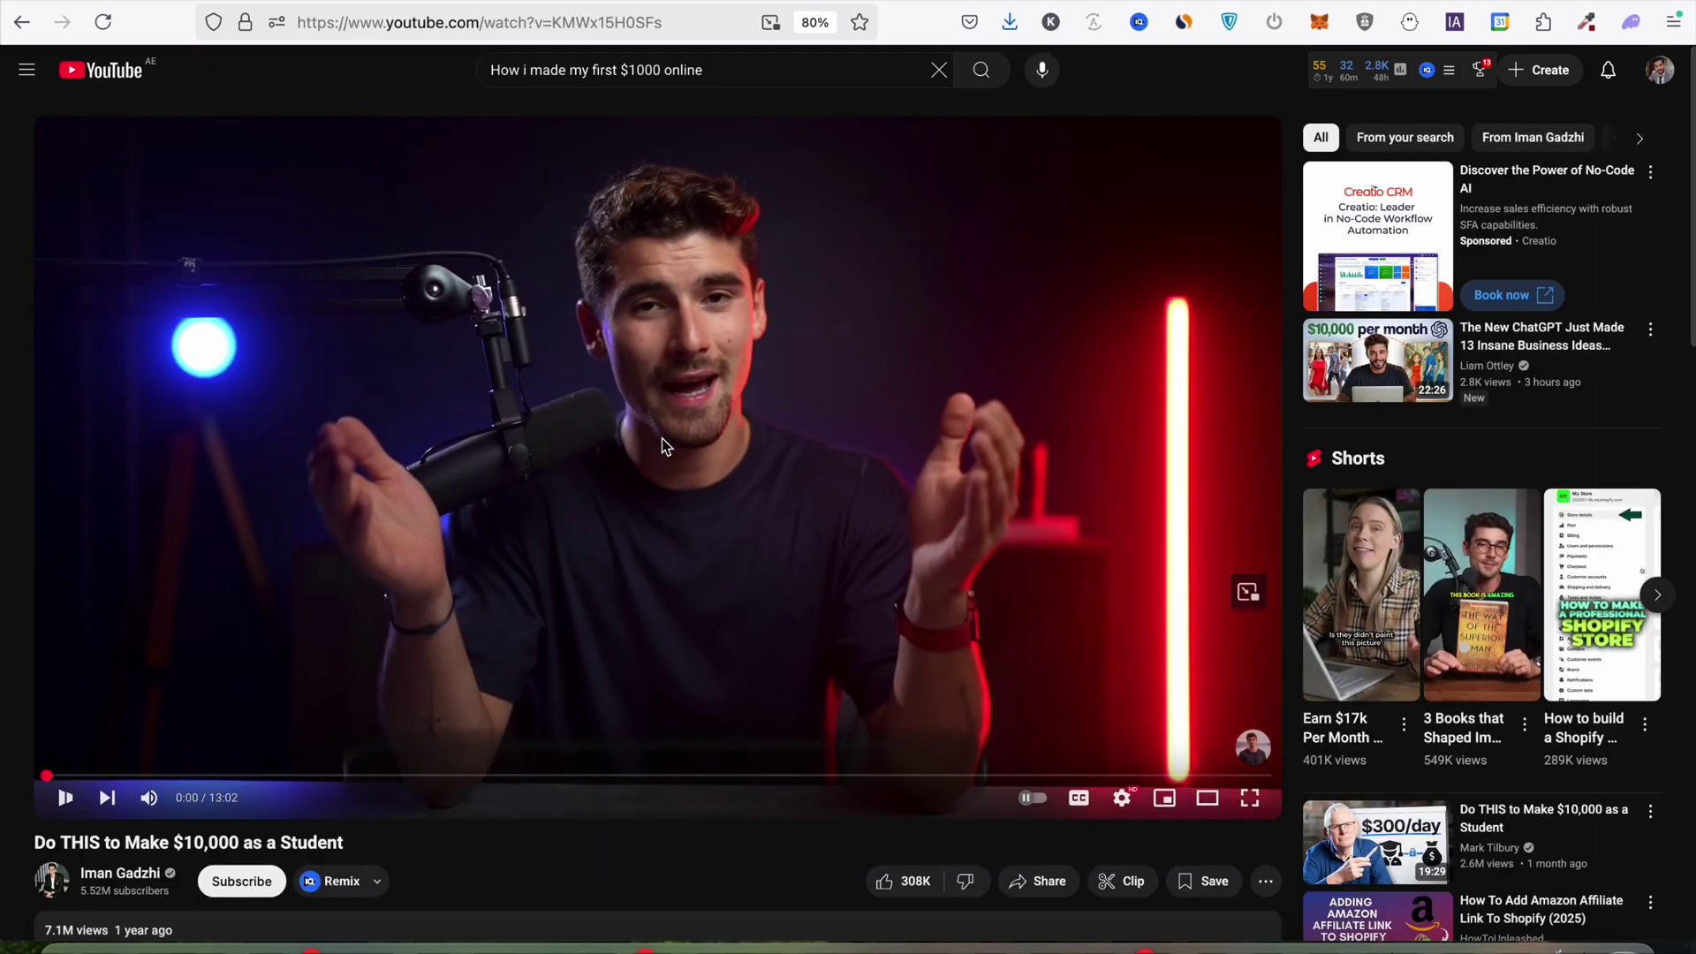
Step: Use the thumbnail downloader extension to open this video's HD thumbnail download page
{"action": "left_click", "coordinate": [1541, 22]}
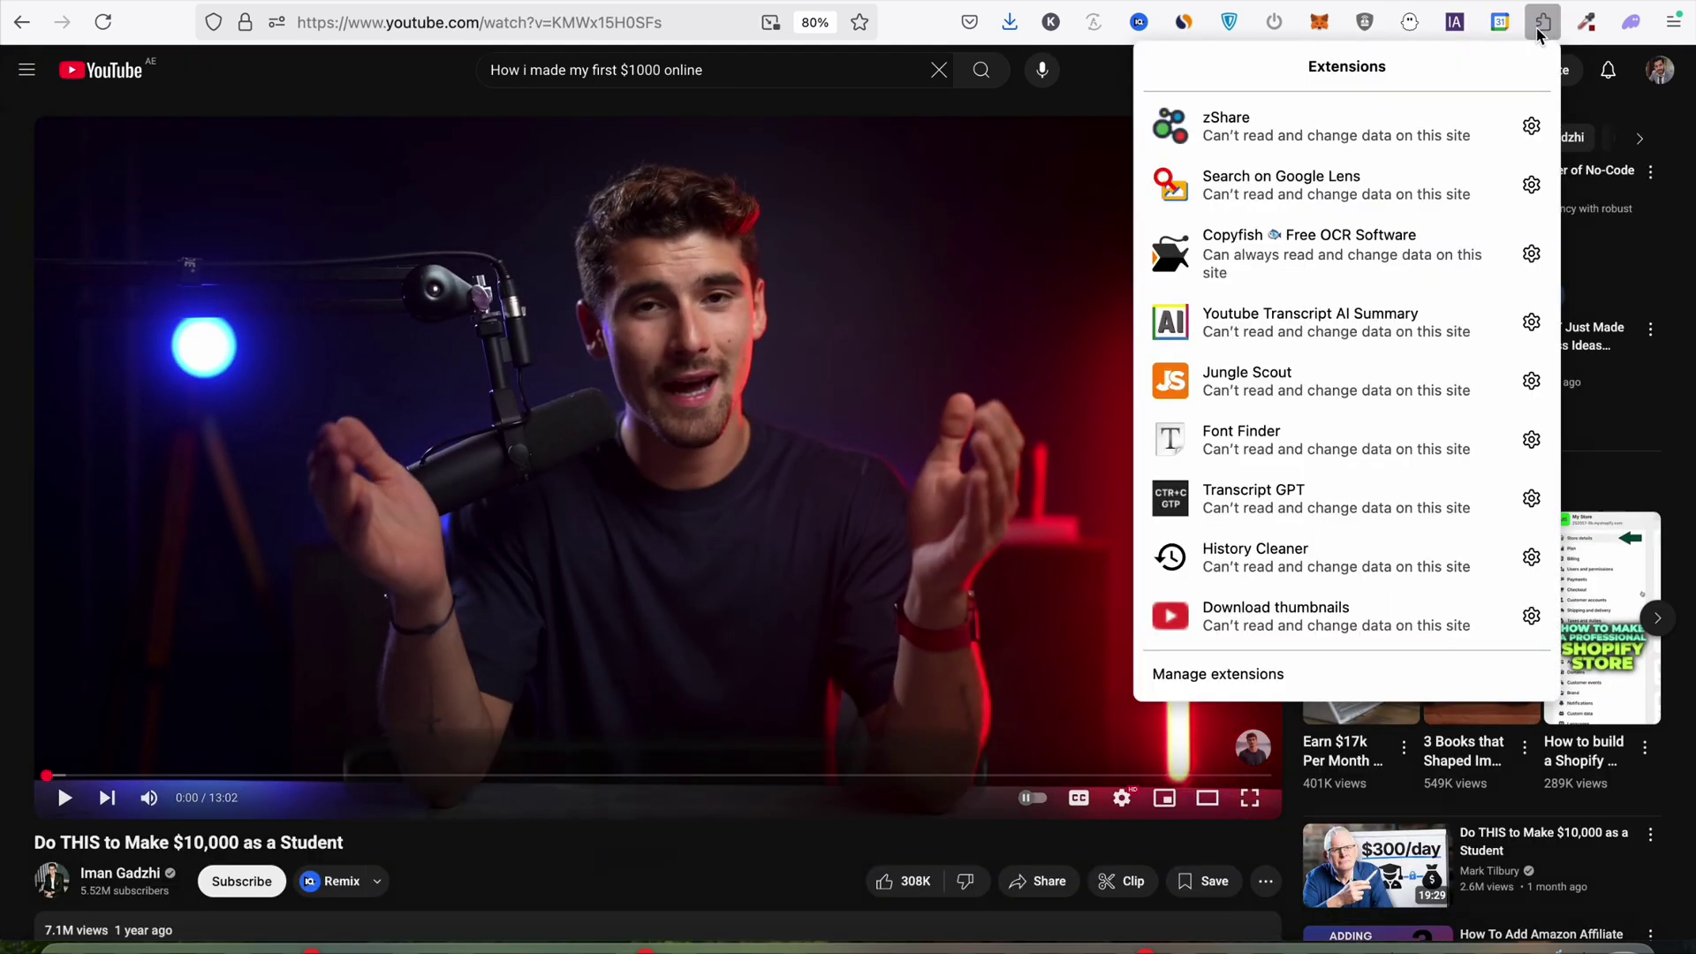
{"action": "left_click", "coordinate": [1279, 610]}
{"action": "left_click", "coordinate": [1391, 115]}
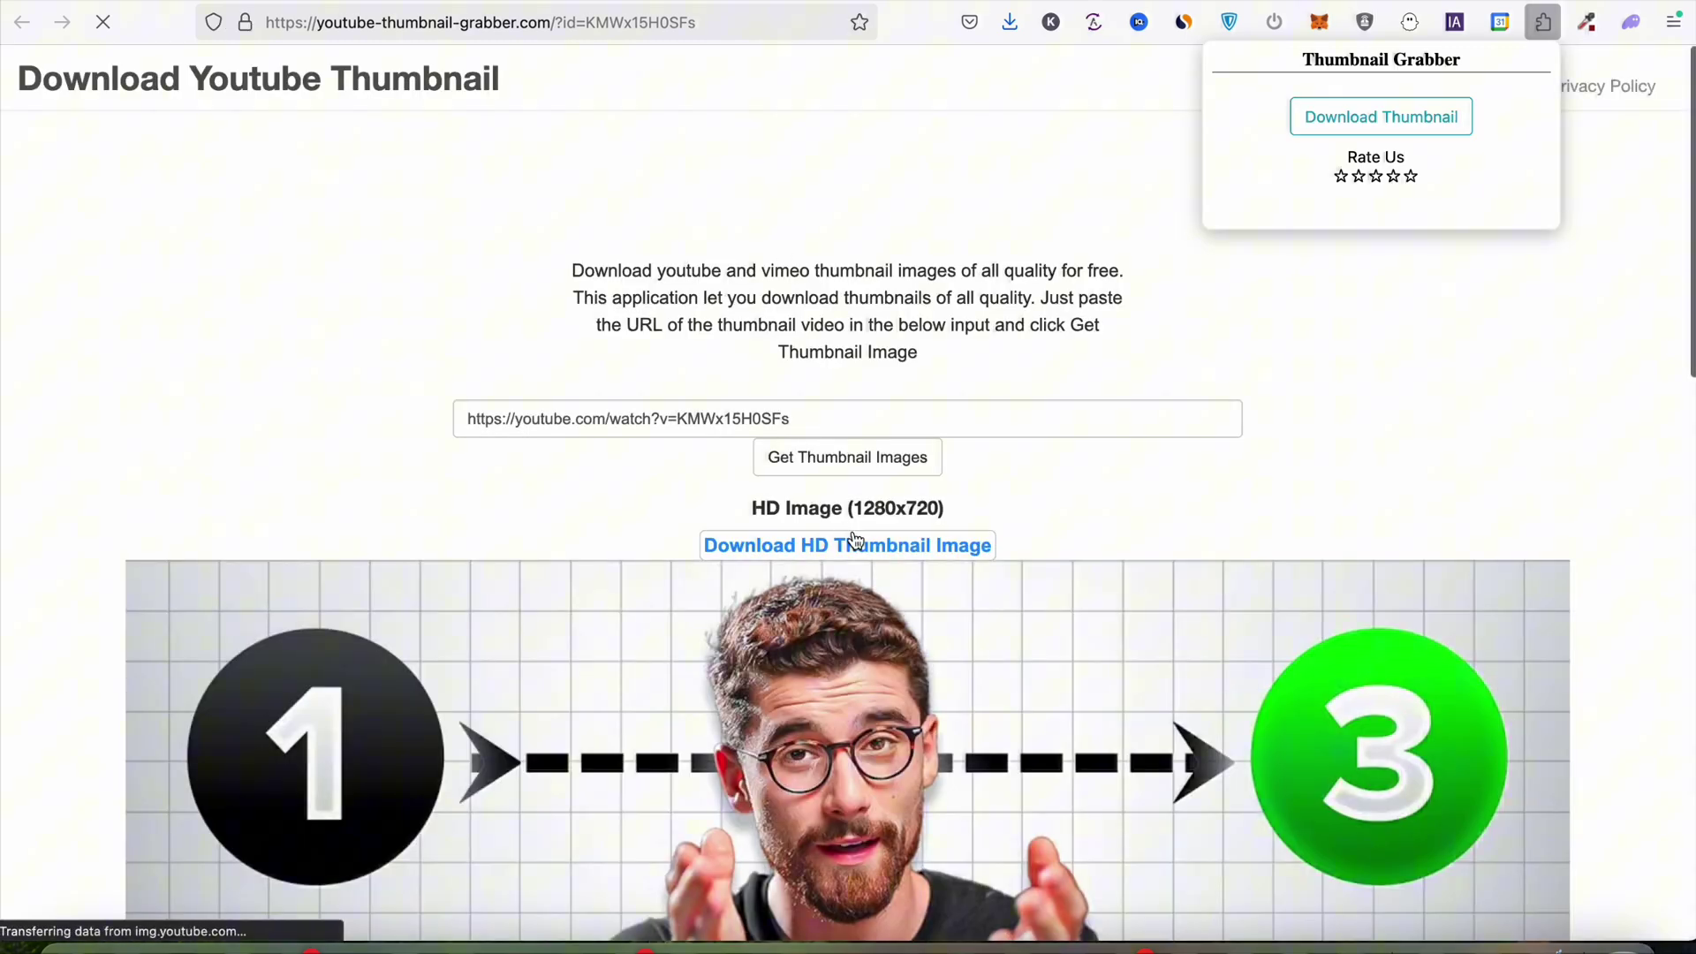
{"action": "scroll", "coordinate": [653, 567], "scroll_direction": "down", "scroll_amount": 3}
{"action": "scroll", "coordinate": [654, 567], "scroll_direction": "up", "scroll_amount": 3}
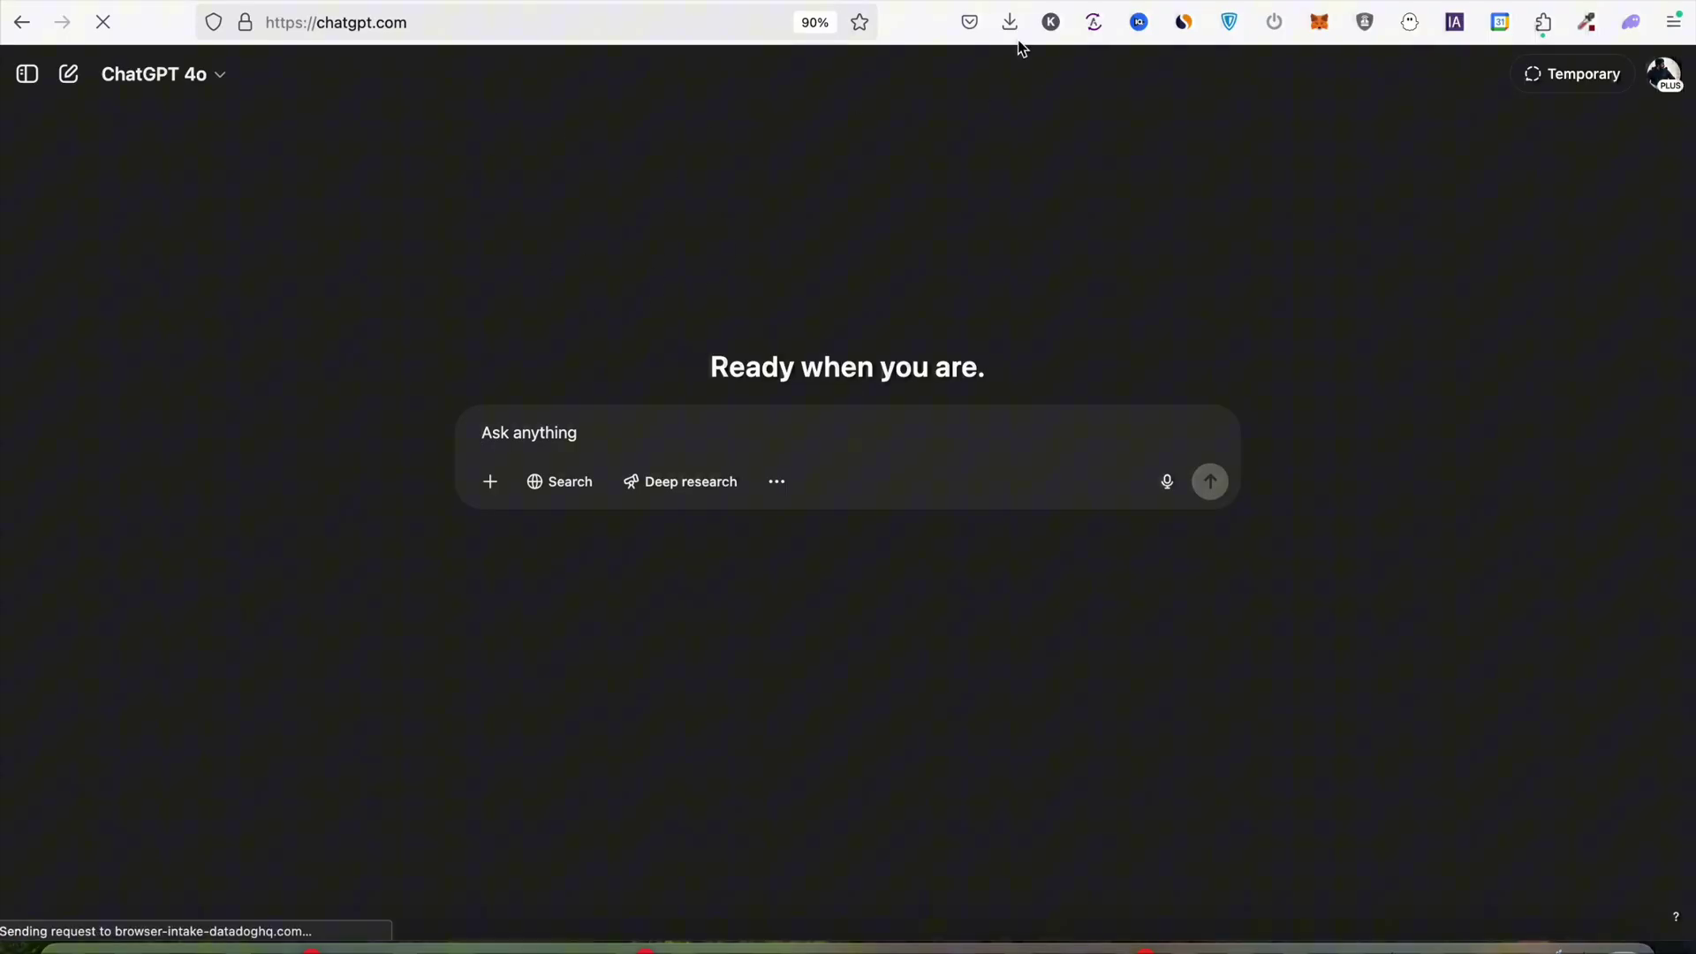
Step: Attach the downloaded thumbnail jpg to the chat and paste in the longer redesign prompt
{"action": "left_click", "coordinate": [1011, 23]}
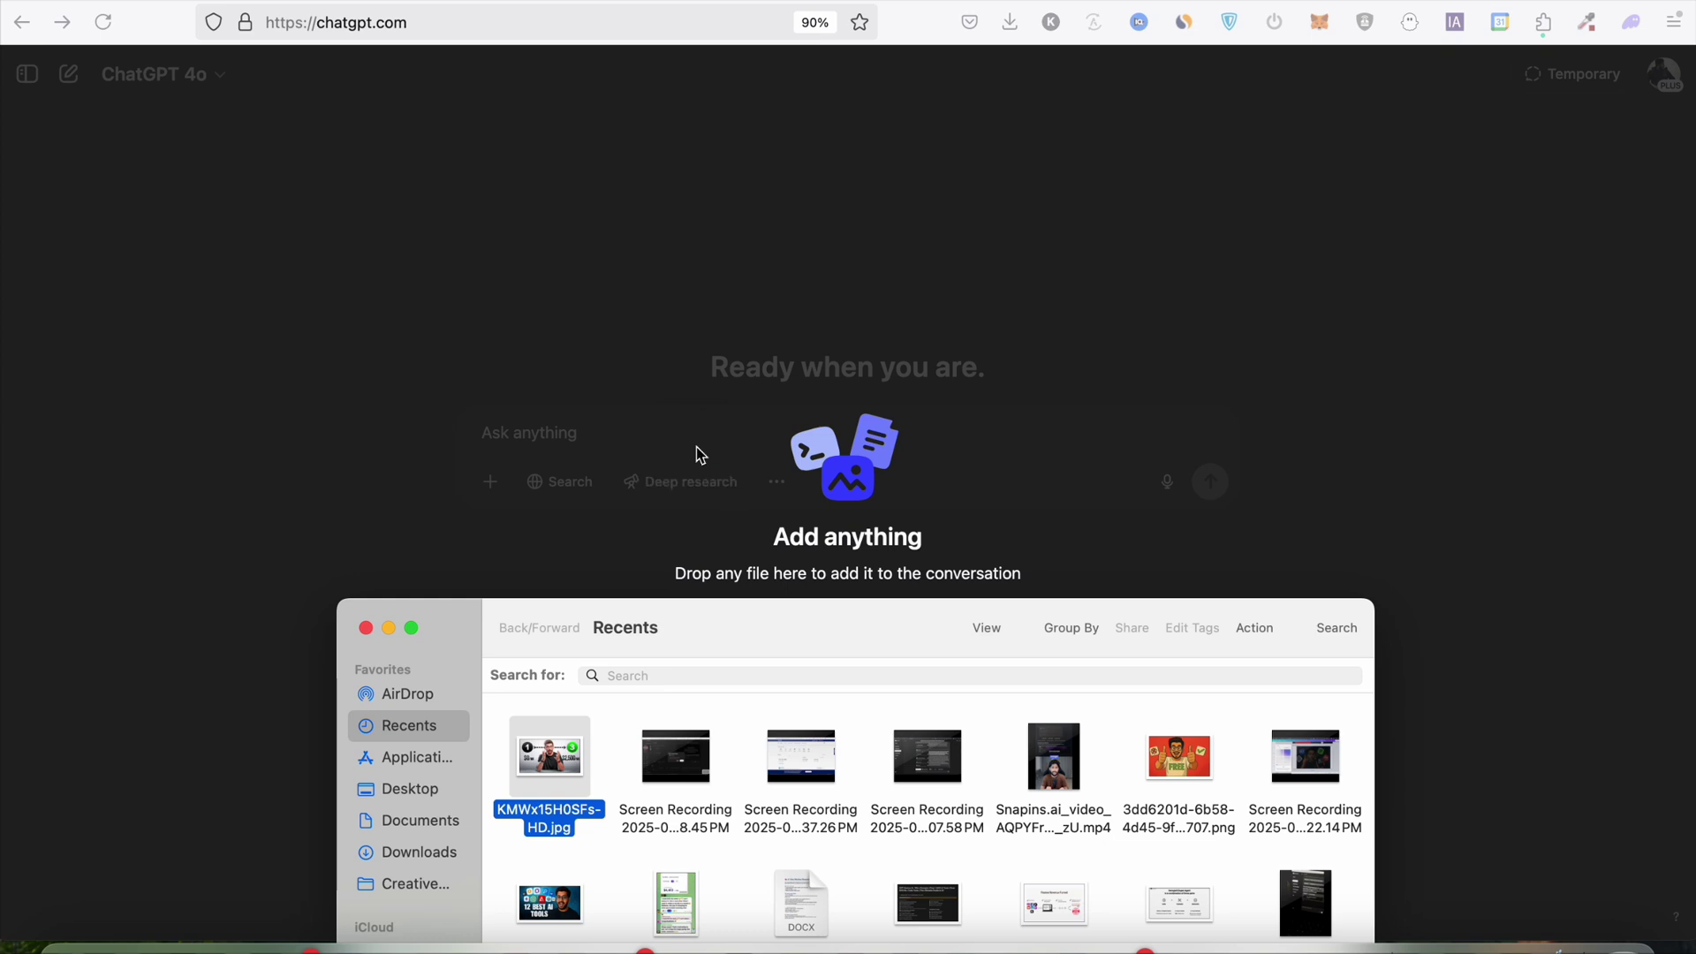
{"action": "left_click_drag", "start_coordinate": [549, 756], "coordinate": [699, 453]}
{"action": "left_click", "coordinate": [776, 525]}
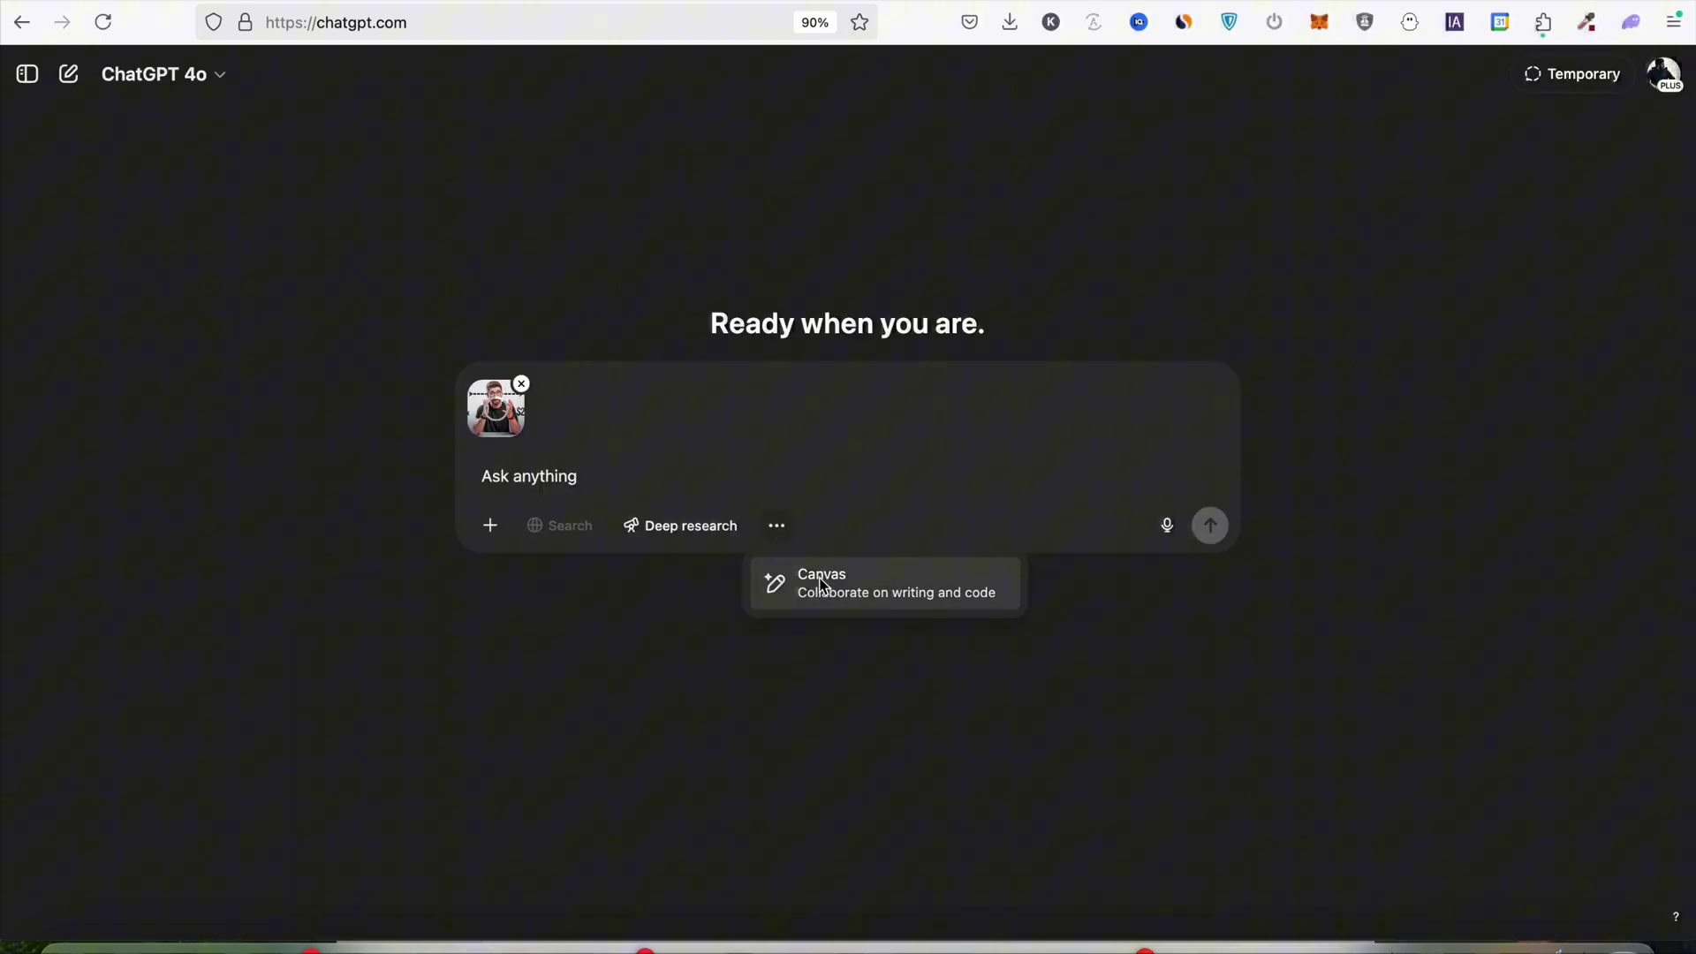
{"action": "left_click", "coordinate": [681, 605]}
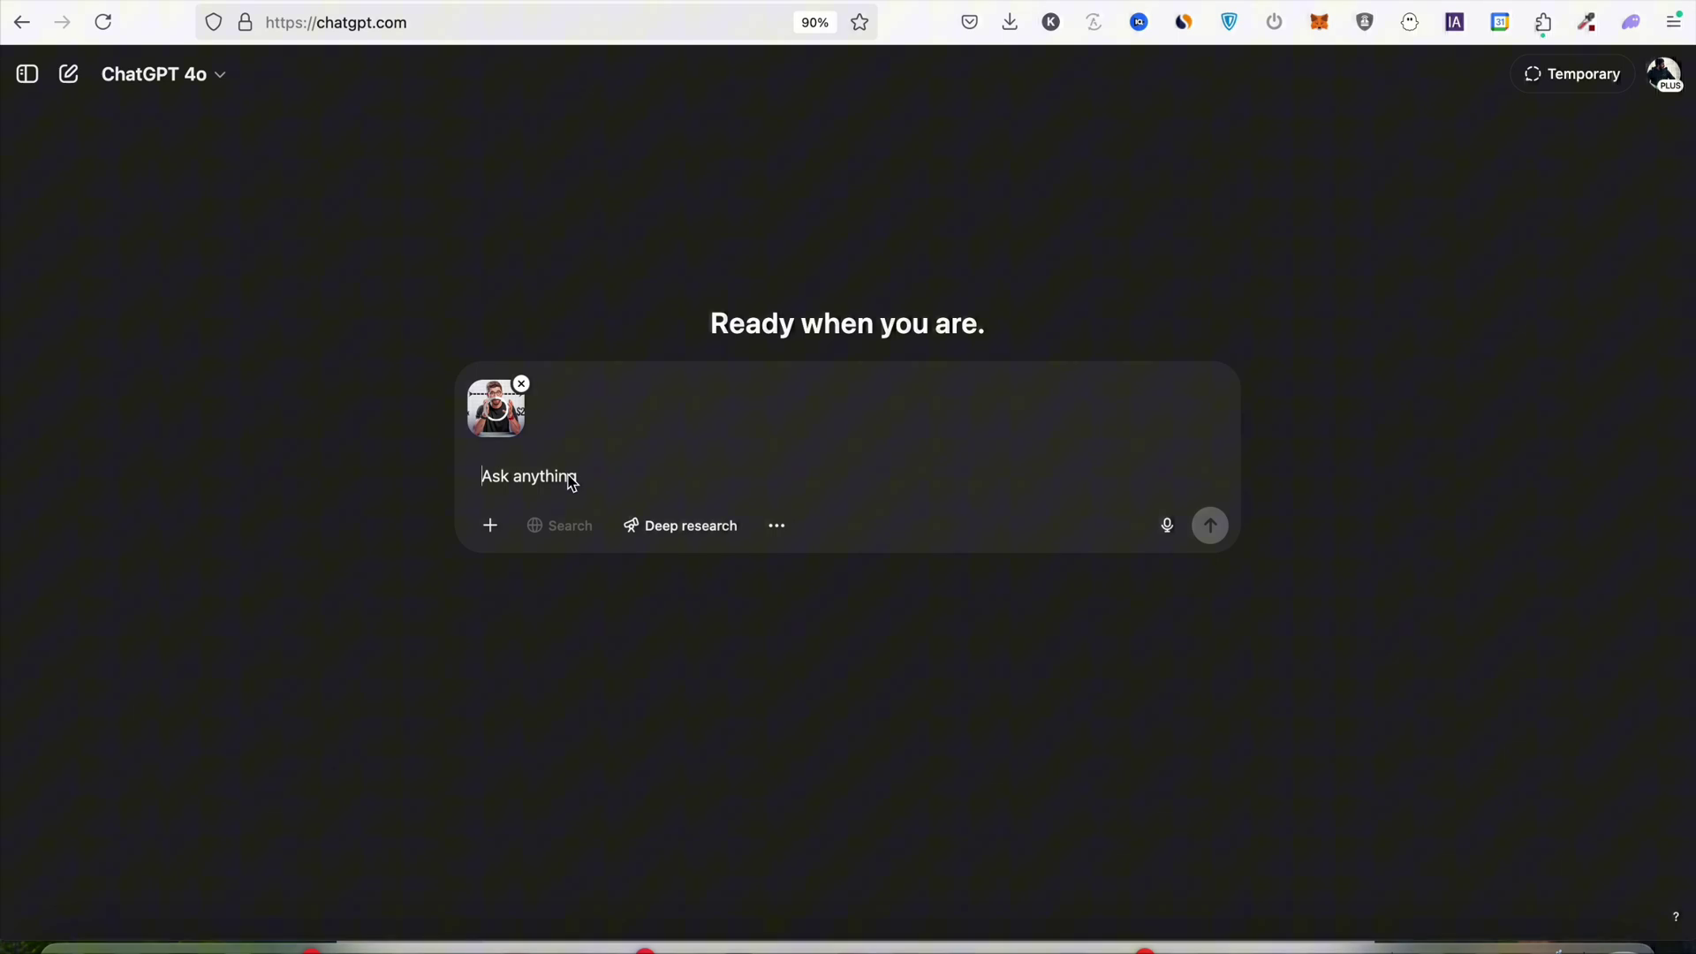
{"action": "type", "text": "redesign this thumbnail for the video title"}
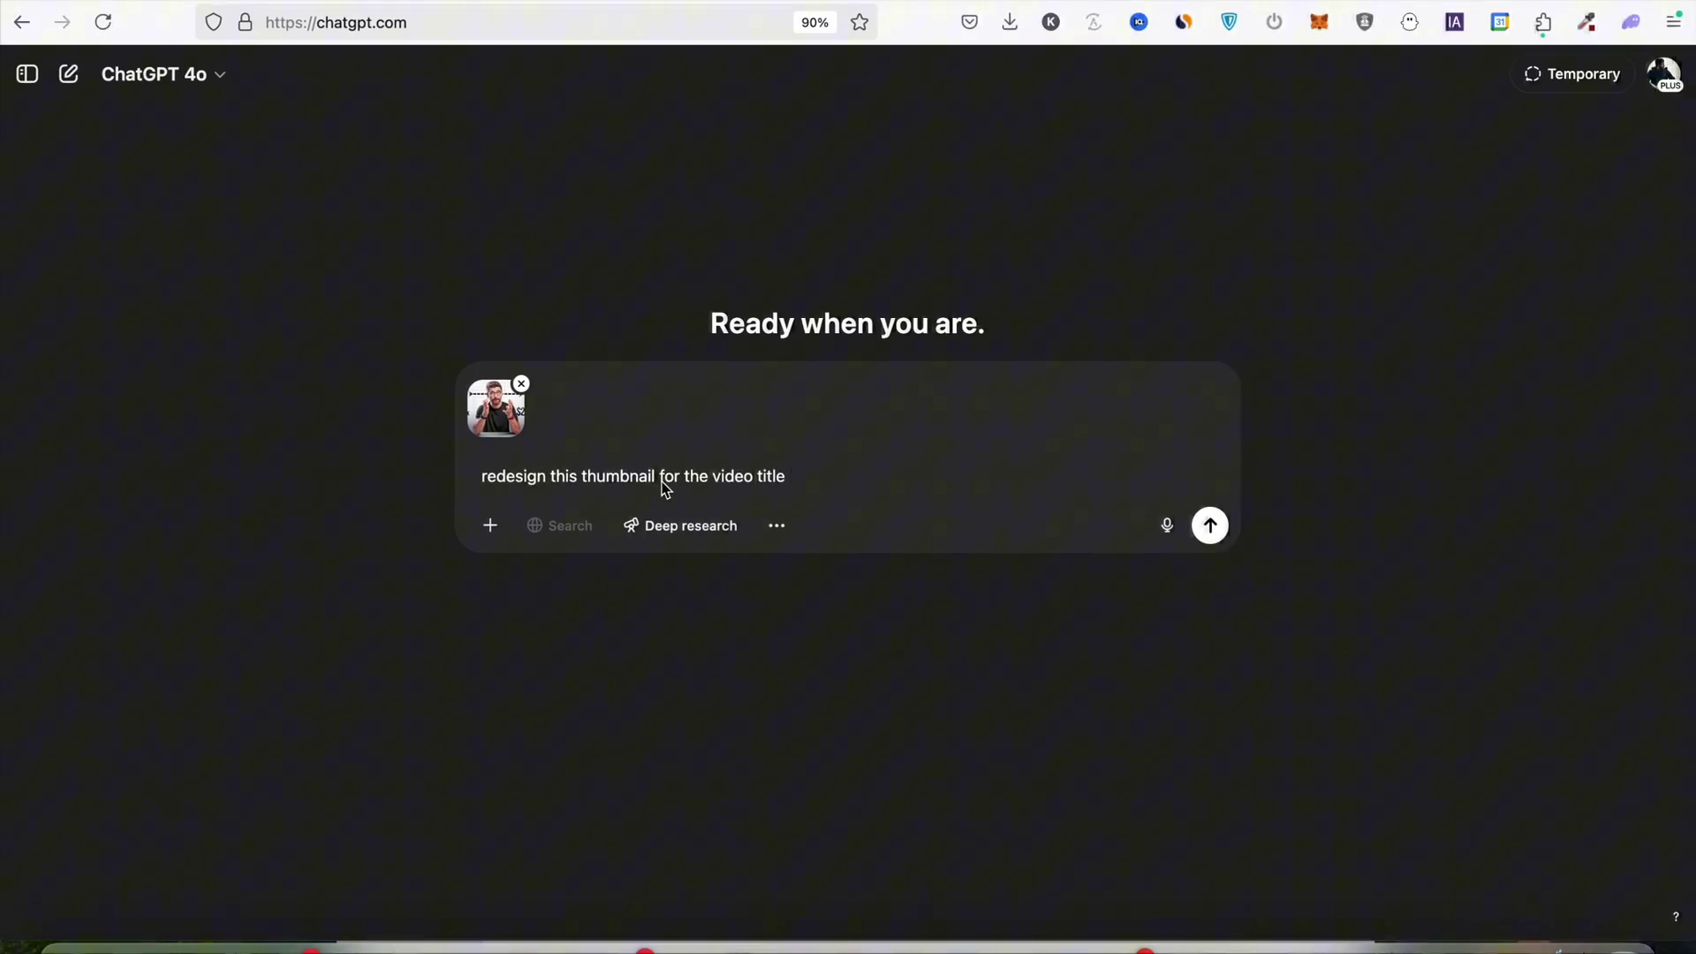
{"action": "key", "text": "ctrl+a"}
{"action": "type", "text": "Redesign this thumbnail for my YouTube video titled: ‘How I Made My First $1,000 Online’. Keep the overall energy and emotional tone, but adjust the text, objects, and colors to better match my title. Suggest layout improvements, character expressions, and visual style changes."}
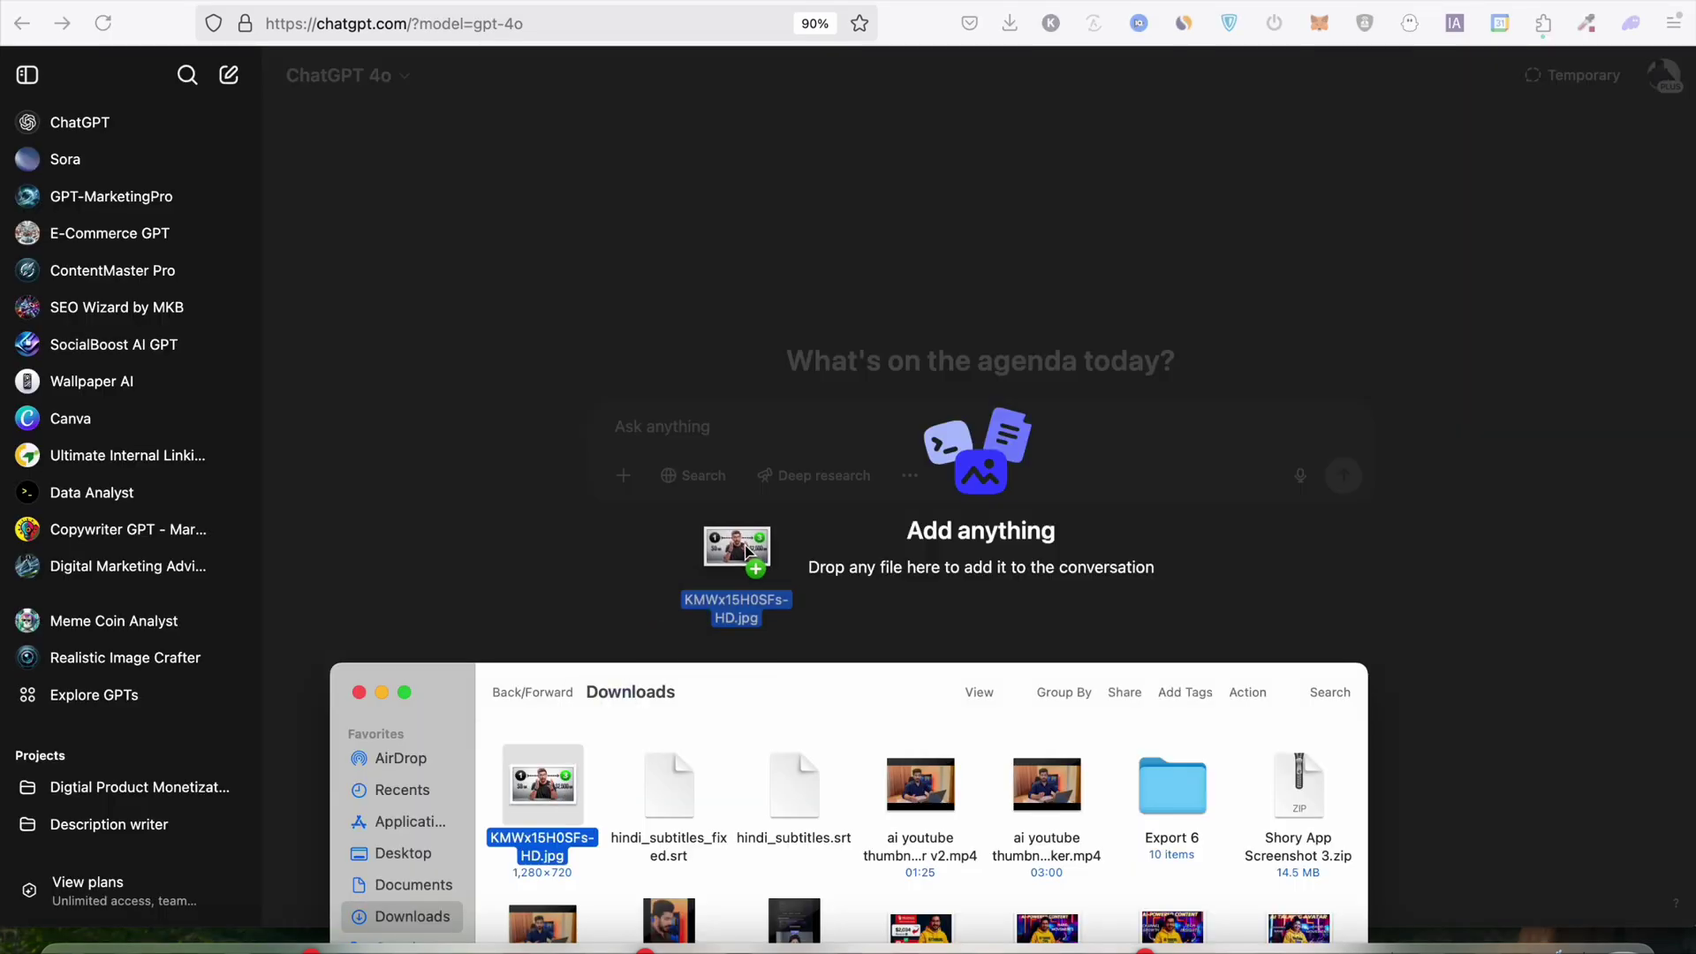
Step: Attach the thumbnail and the creator's face photo, and send the face-accuracy request
{"action": "left_click_drag", "start_coordinate": [550, 785], "coordinate": [764, 462]}
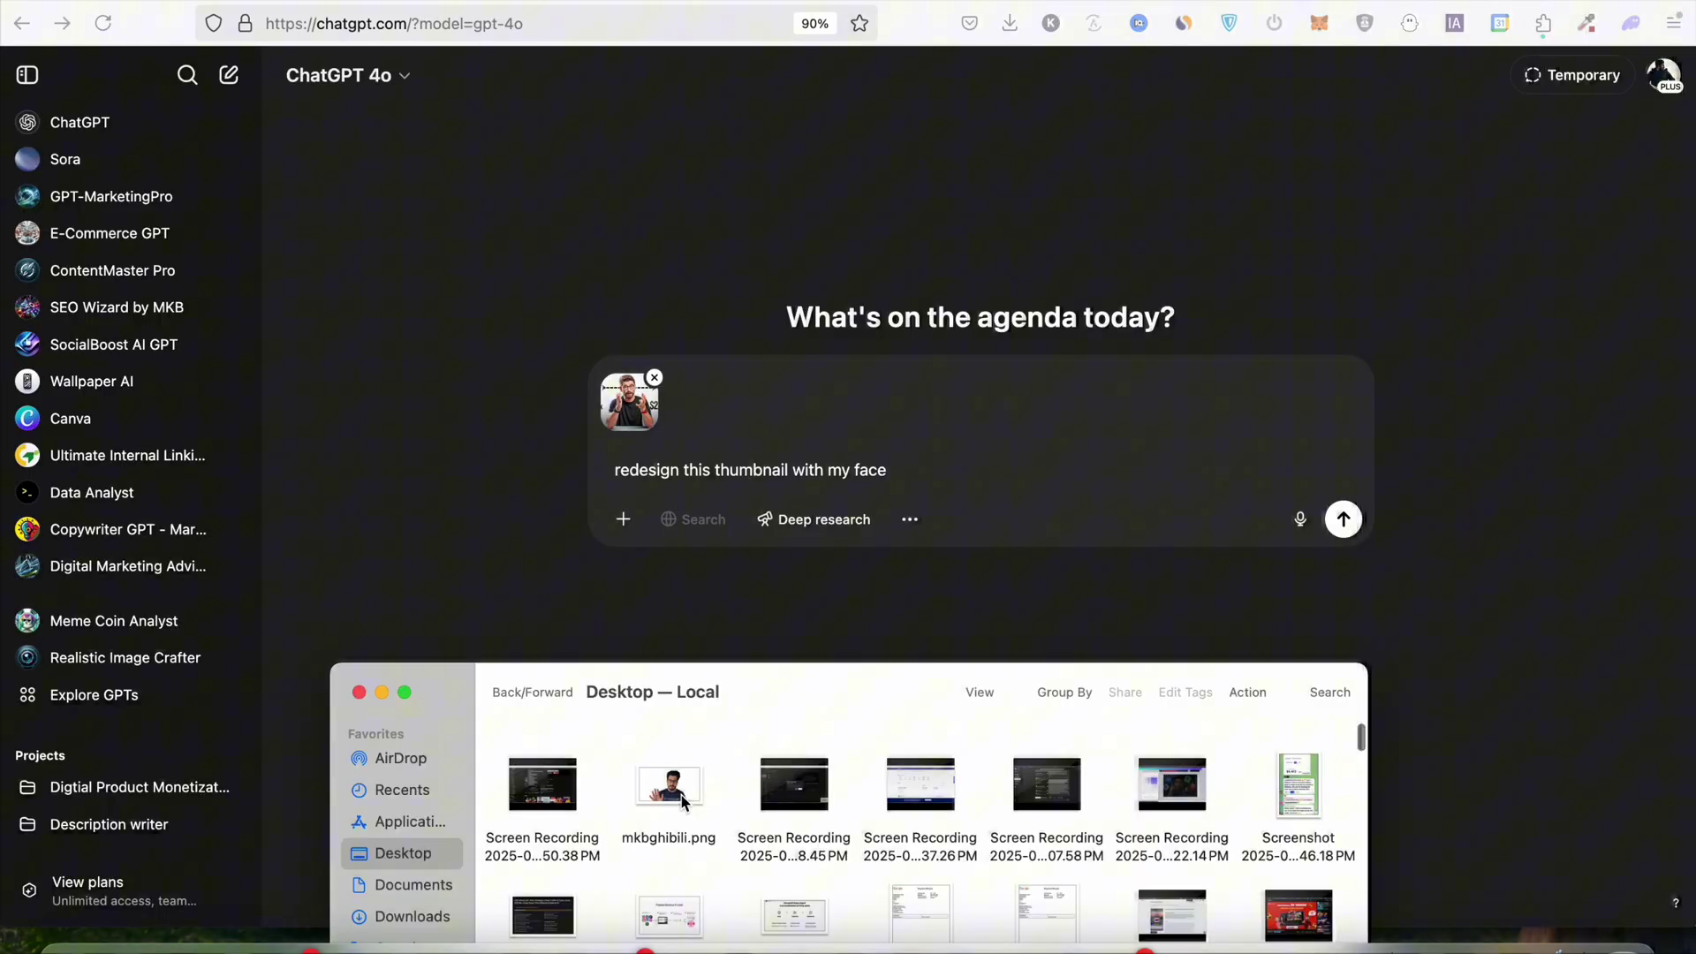
{"action": "left_click_drag", "start_coordinate": [667, 785], "coordinate": [914, 450]}
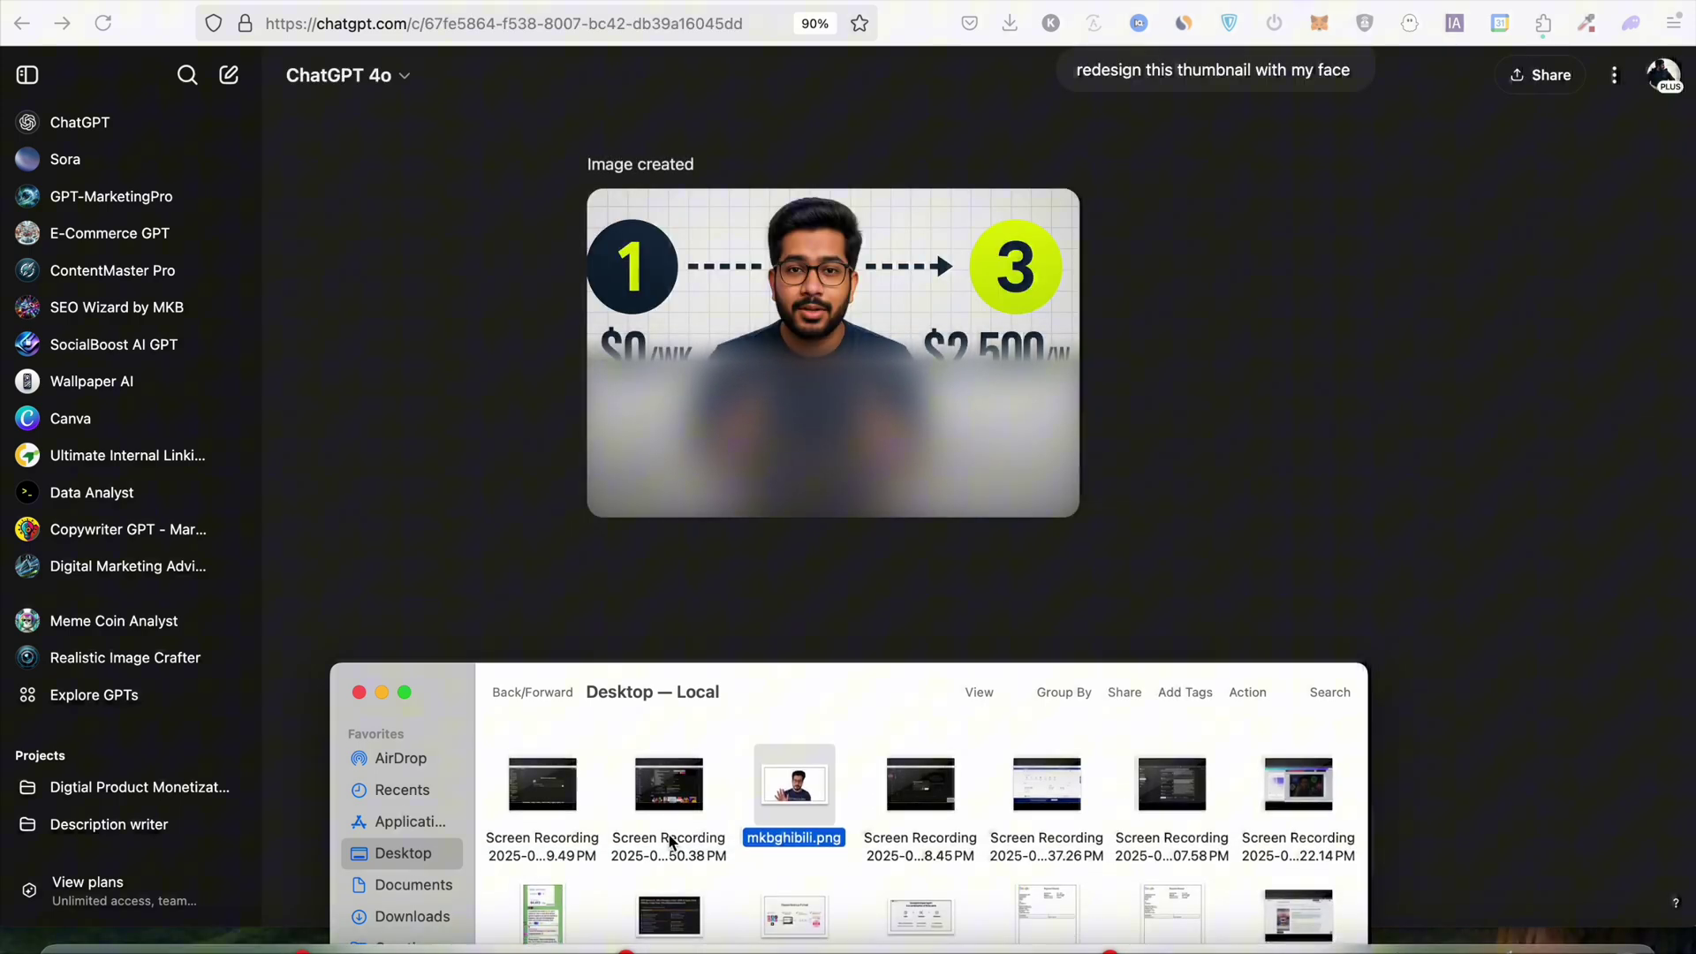
{"action": "scroll", "coordinate": [670, 840], "scroll_direction": "down", "scroll_amount": 3}
{"action": "scroll", "coordinate": [670, 840], "scroll_direction": "up", "scroll_amount": 4}
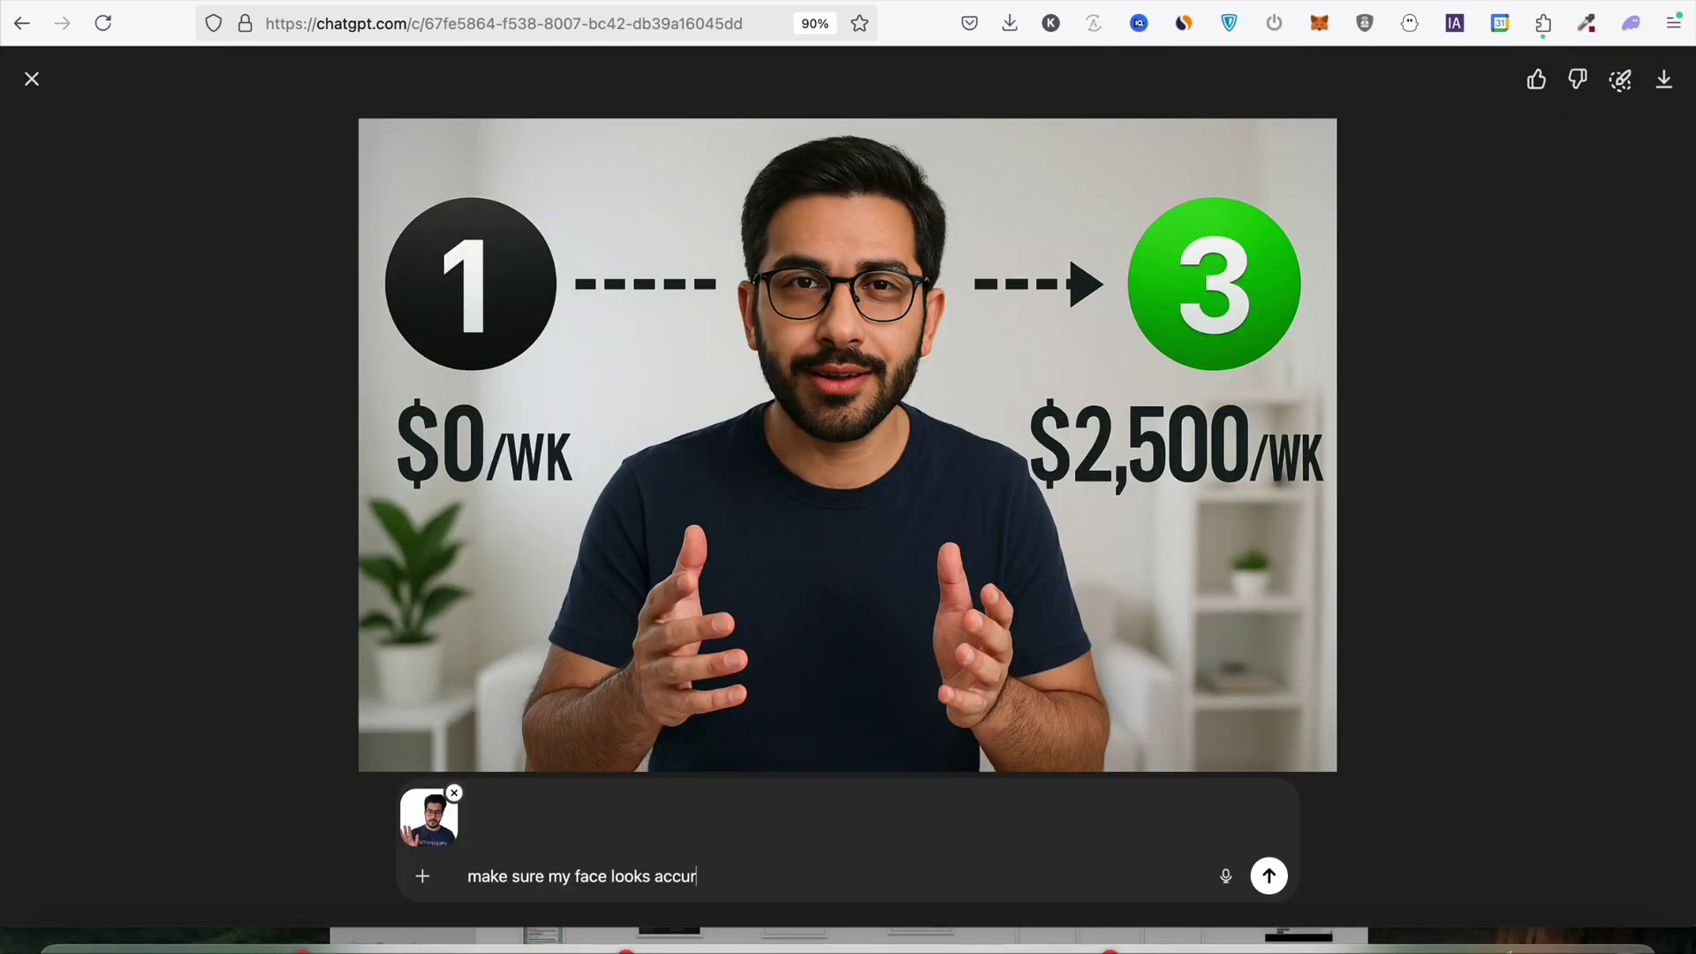
{"action": "key", "text": "Return"}
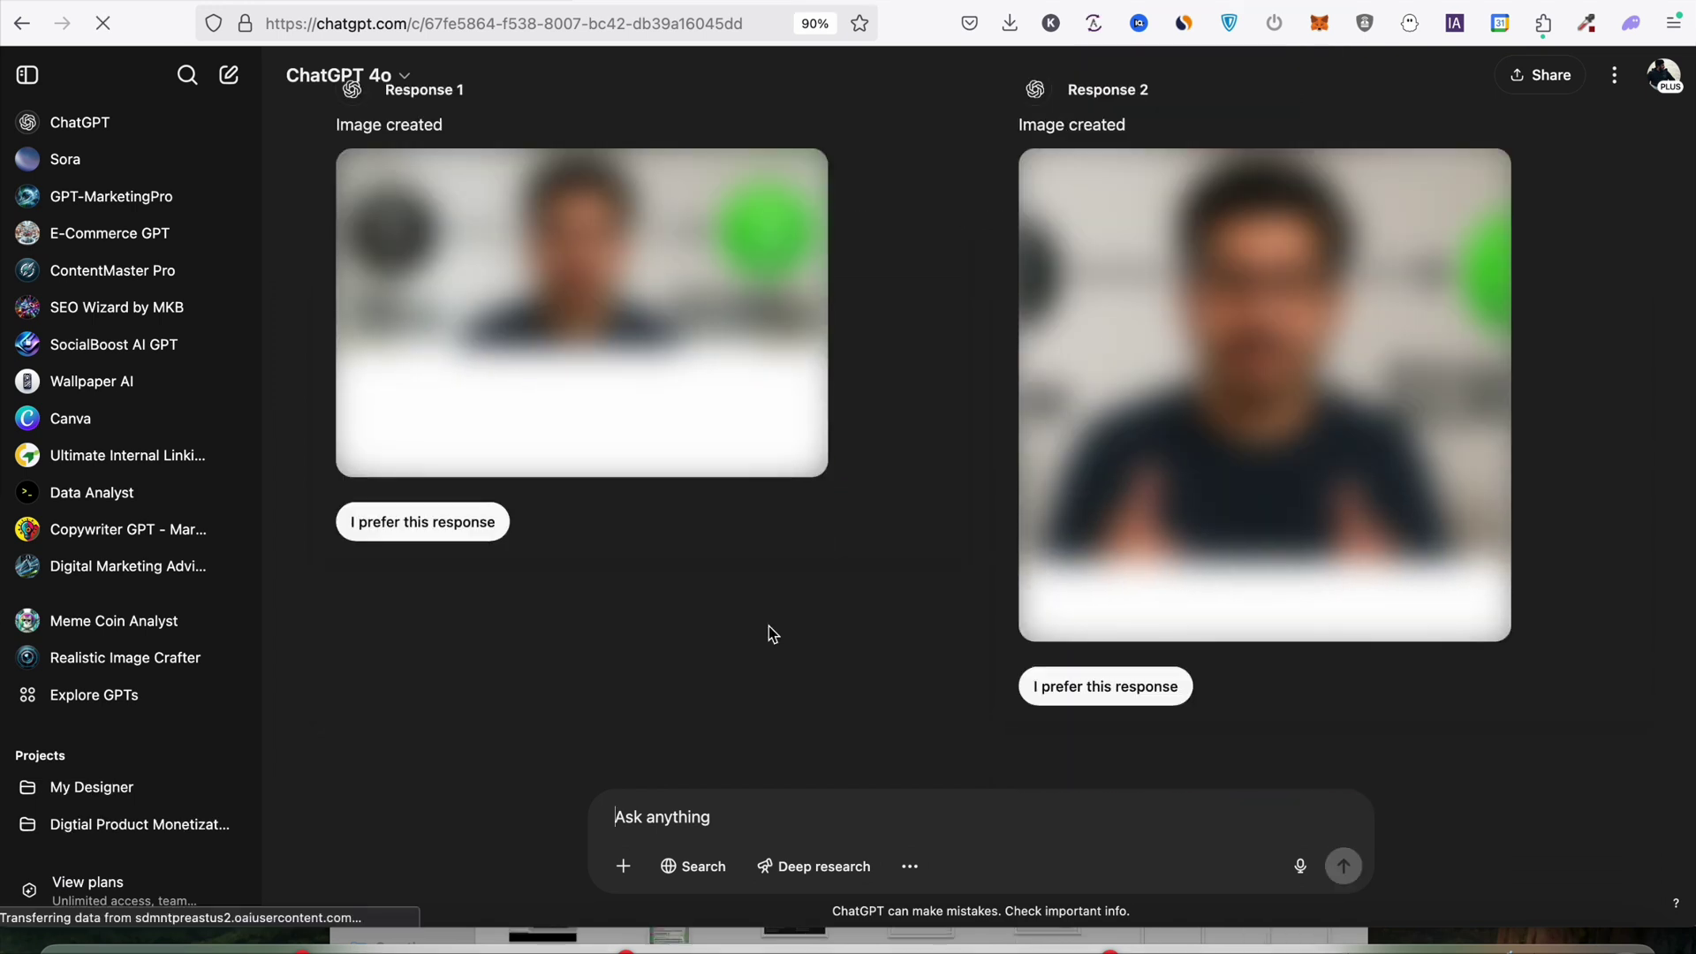
Step: View the generated thumbnails full size to compare them
{"action": "left_click", "coordinate": [617, 340]}
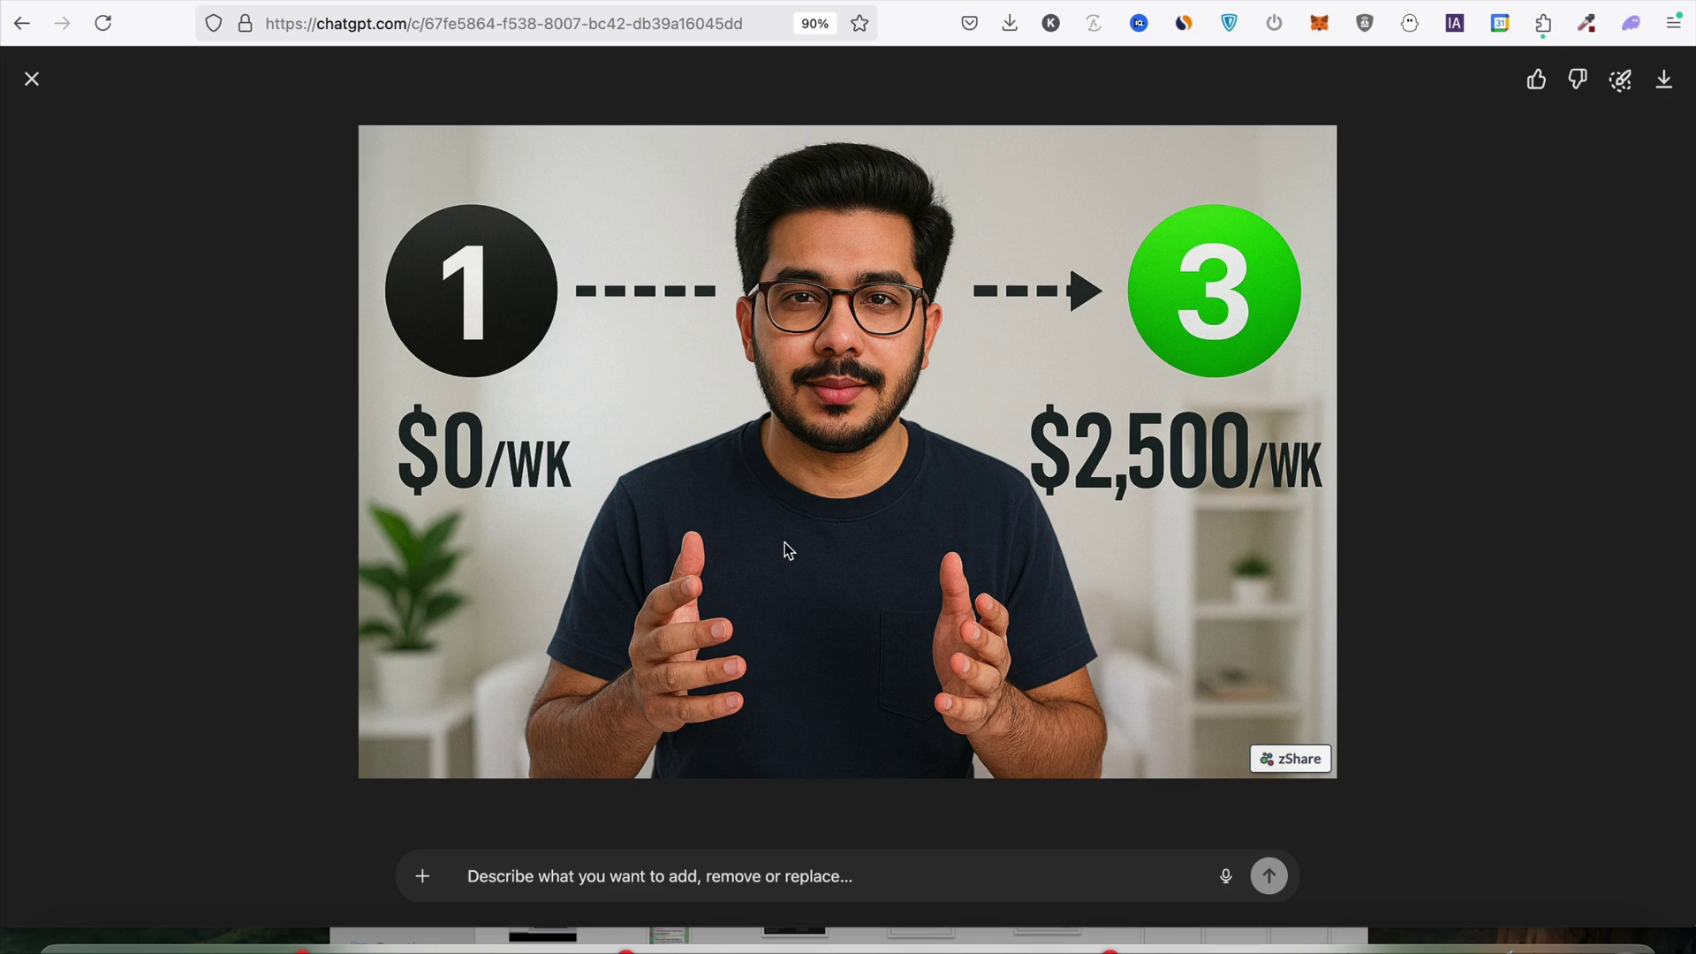
{"action": "key", "text": "Escape"}
{"action": "left_click", "coordinate": [1060, 424]}
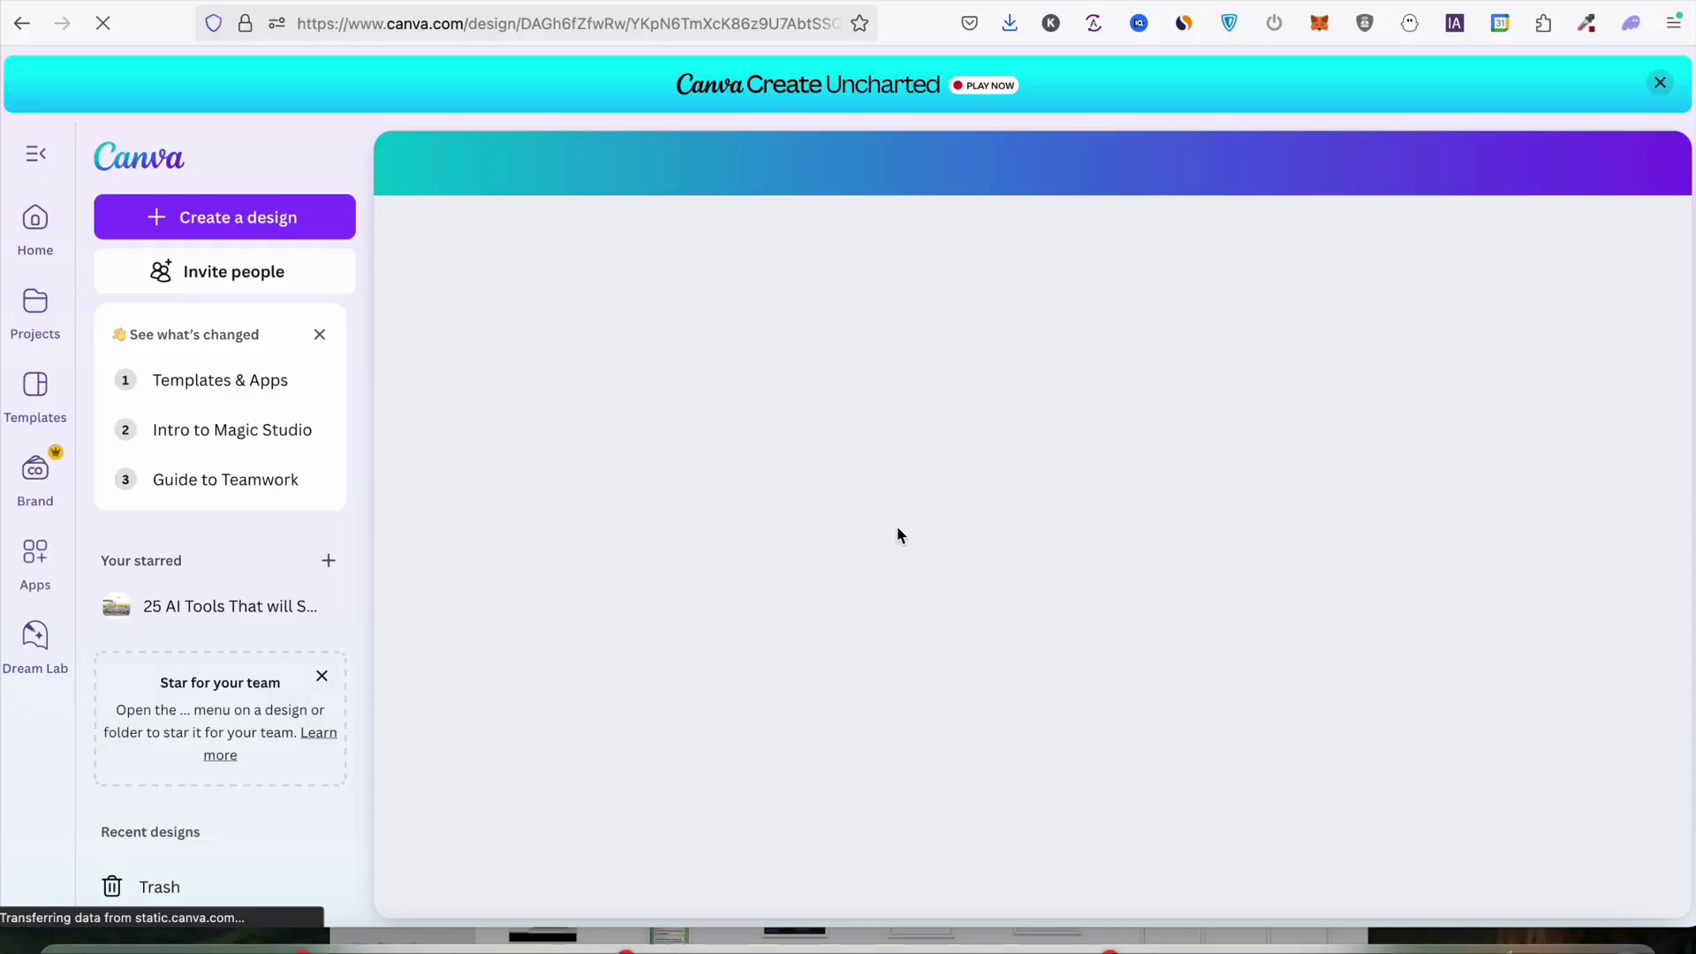
{"action": "scroll", "coordinate": [896, 526], "scroll_direction": "down", "scroll_amount": 5}
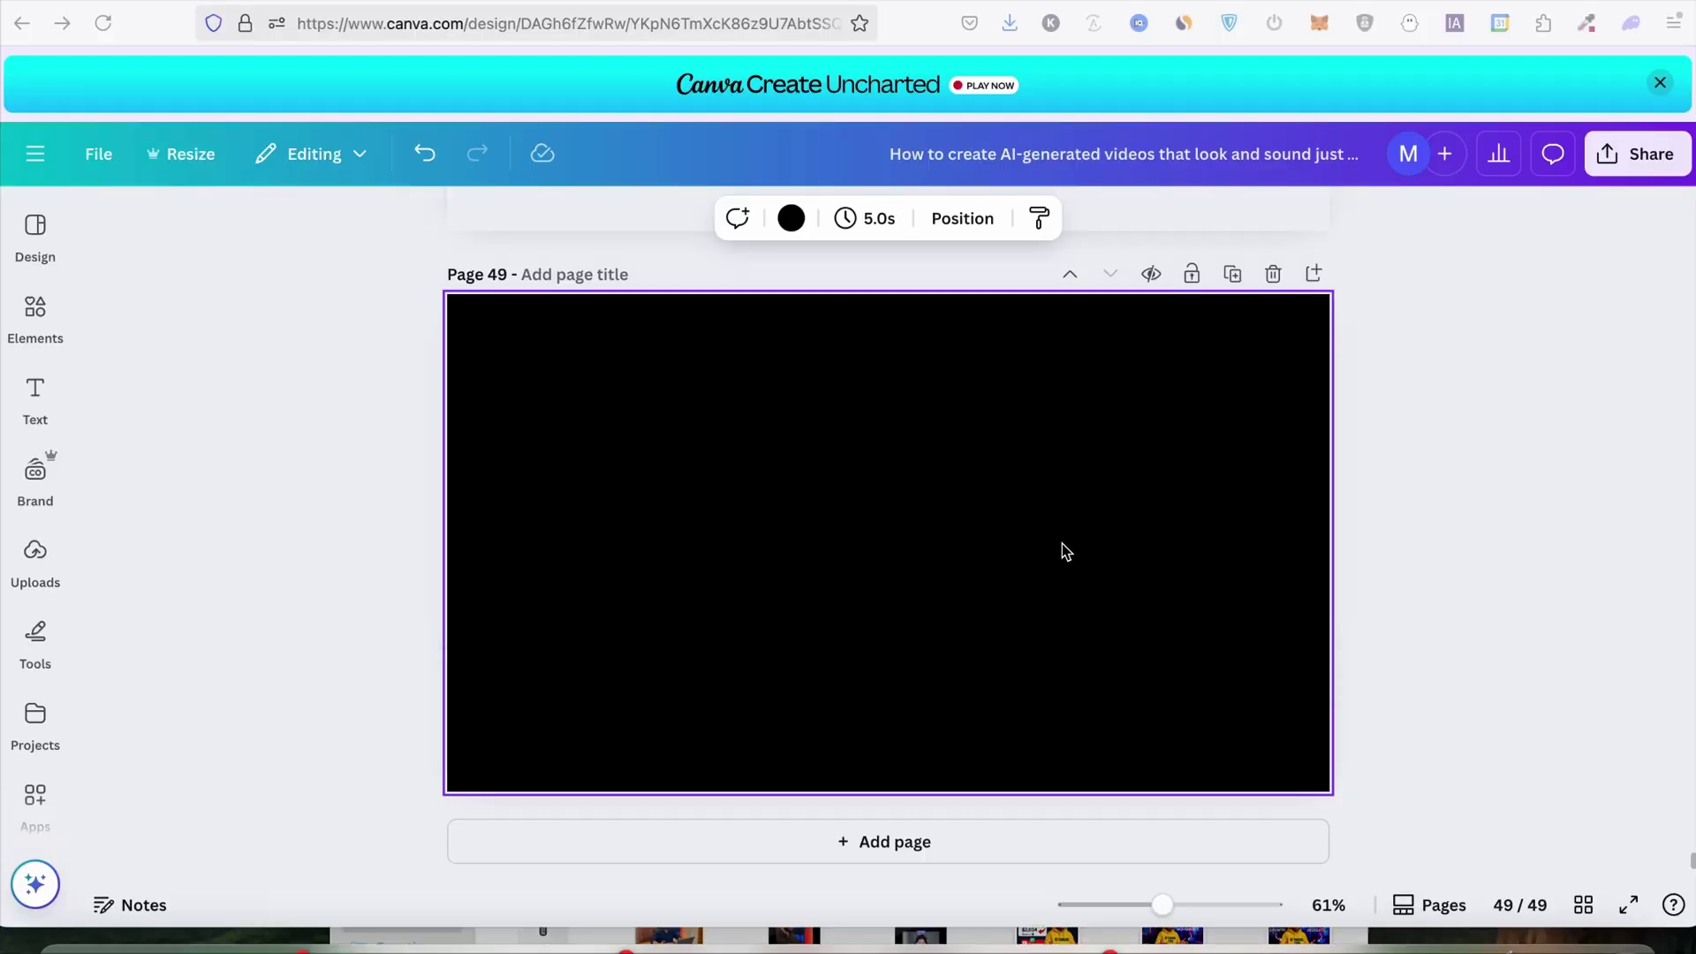
Step: Delete the black background and drag the thumbnail larger to fill the page height
{"action": "left_click", "coordinate": [1241, 492]}
{"action": "key", "text": "Delete"}
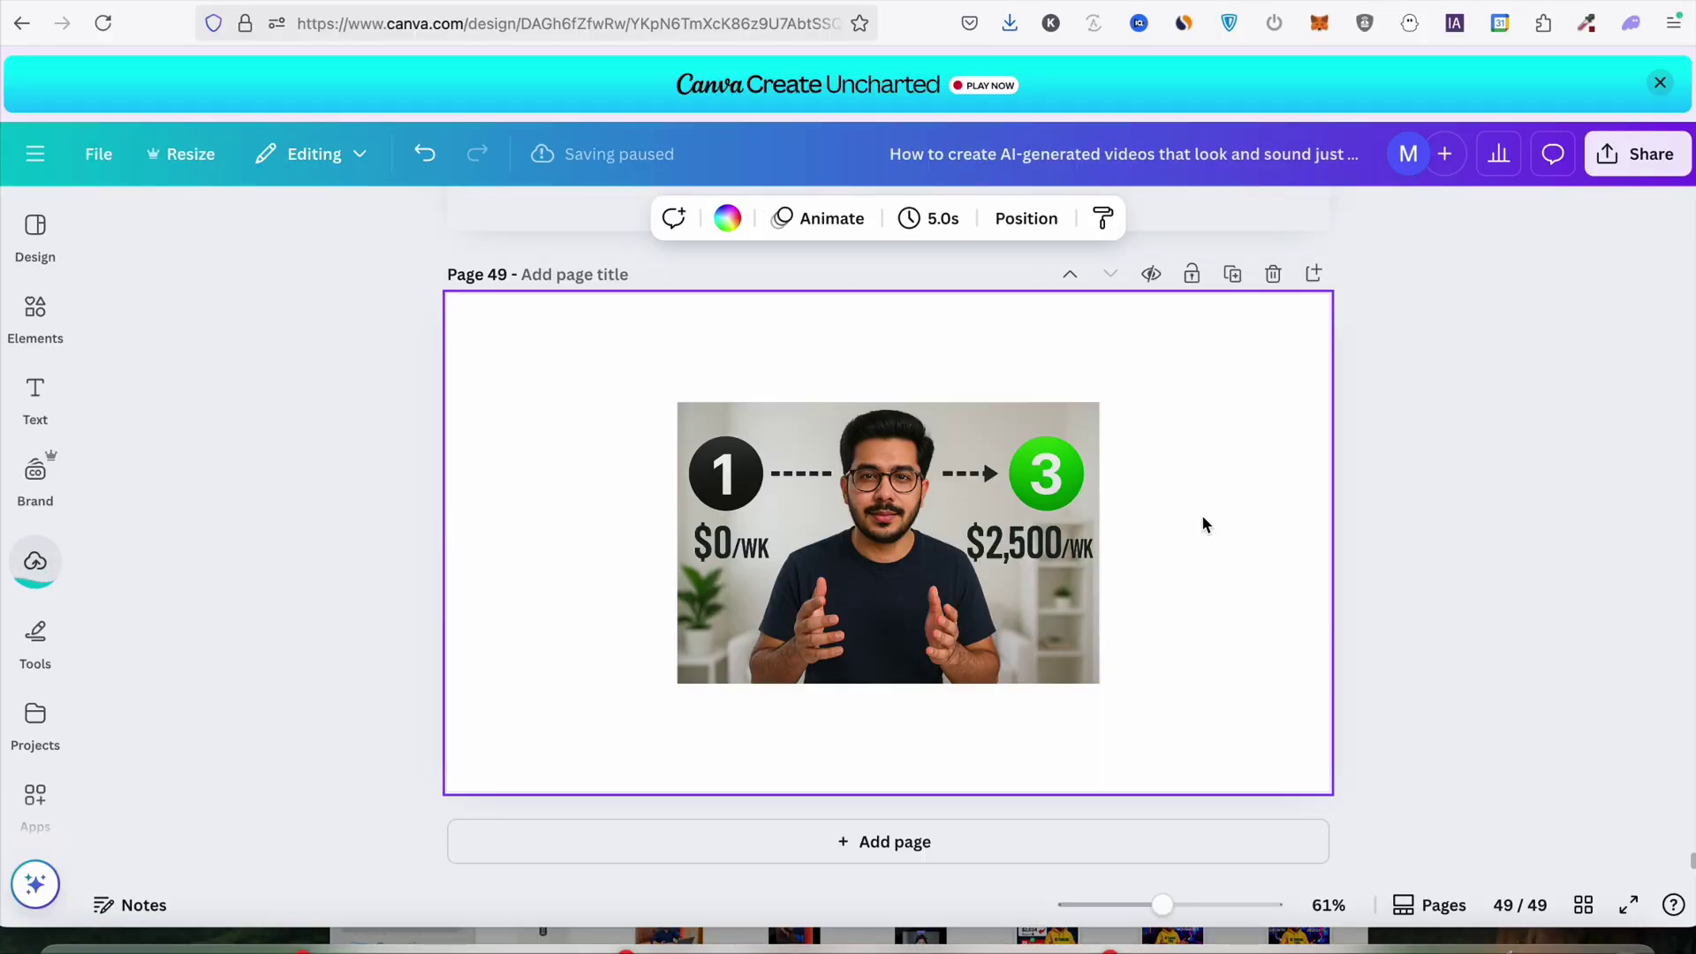
{"action": "left_click", "coordinate": [1071, 503]}
{"action": "left_click_drag", "start_coordinate": [1101, 404], "coordinate": [1256, 295]}
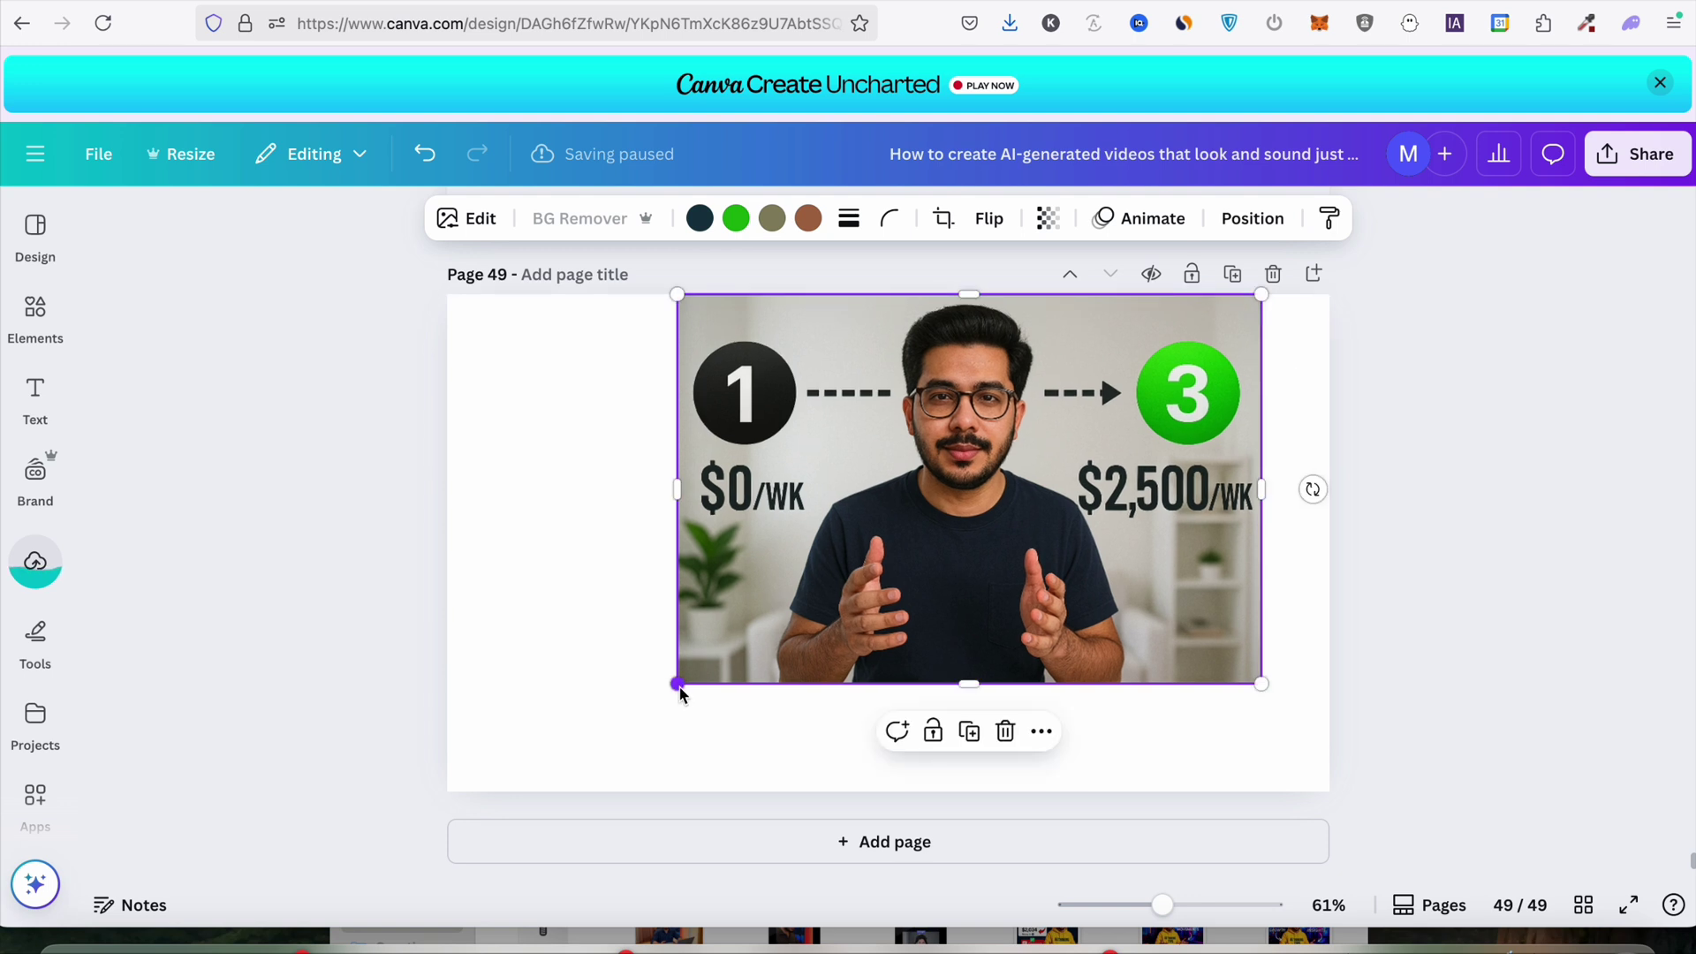
{"action": "left_click_drag", "start_coordinate": [679, 686], "coordinate": [553, 850]}
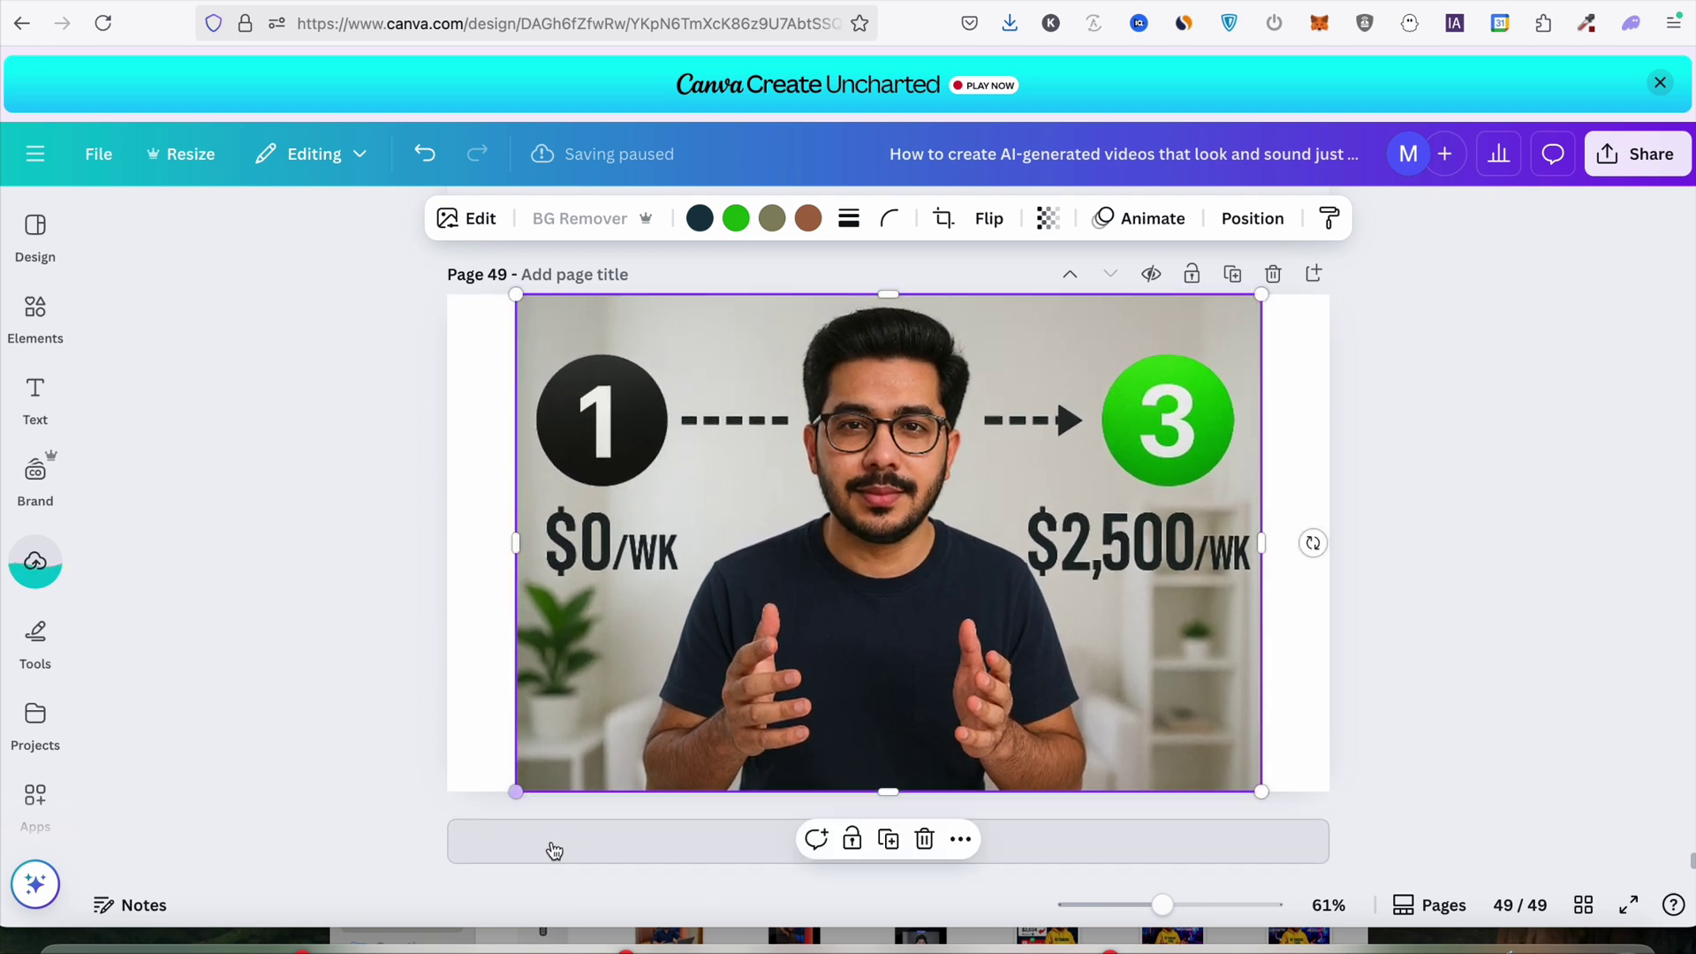
Step: Clear the selection to preview the filled page
{"action": "left_click", "coordinate": [1296, 437]}
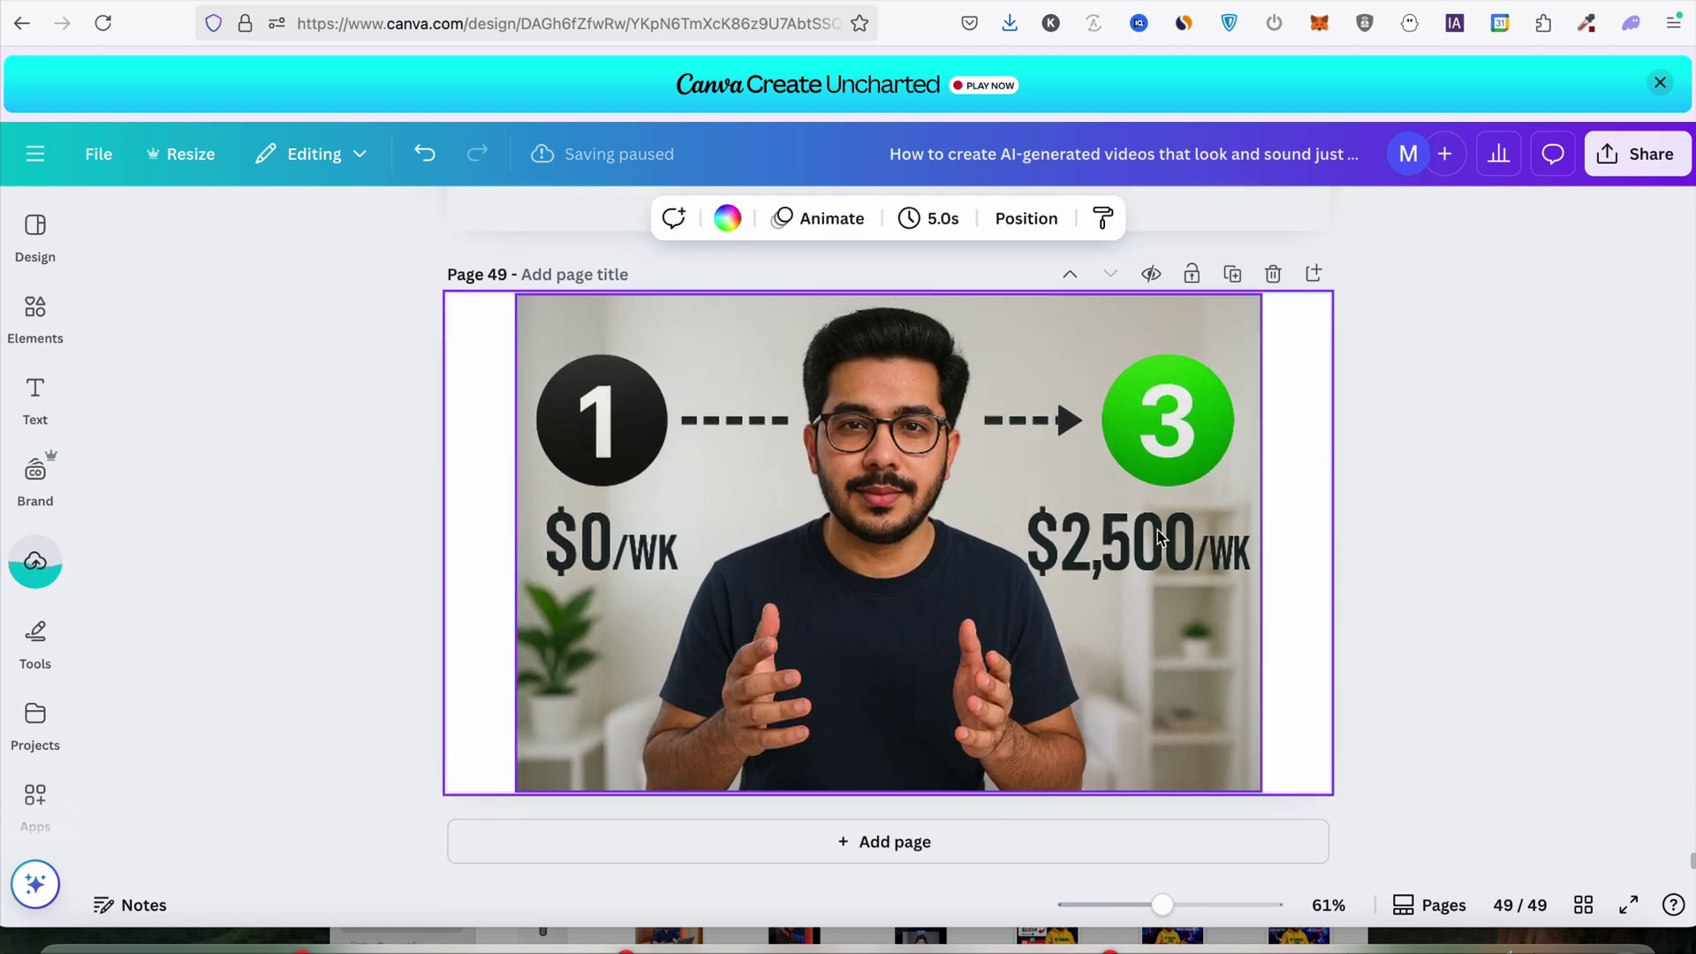
{"action": "left_click", "coordinate": [1159, 537]}
{"action": "left_click", "coordinate": [1311, 459]}
{"action": "left_click", "coordinate": [1403, 449]}
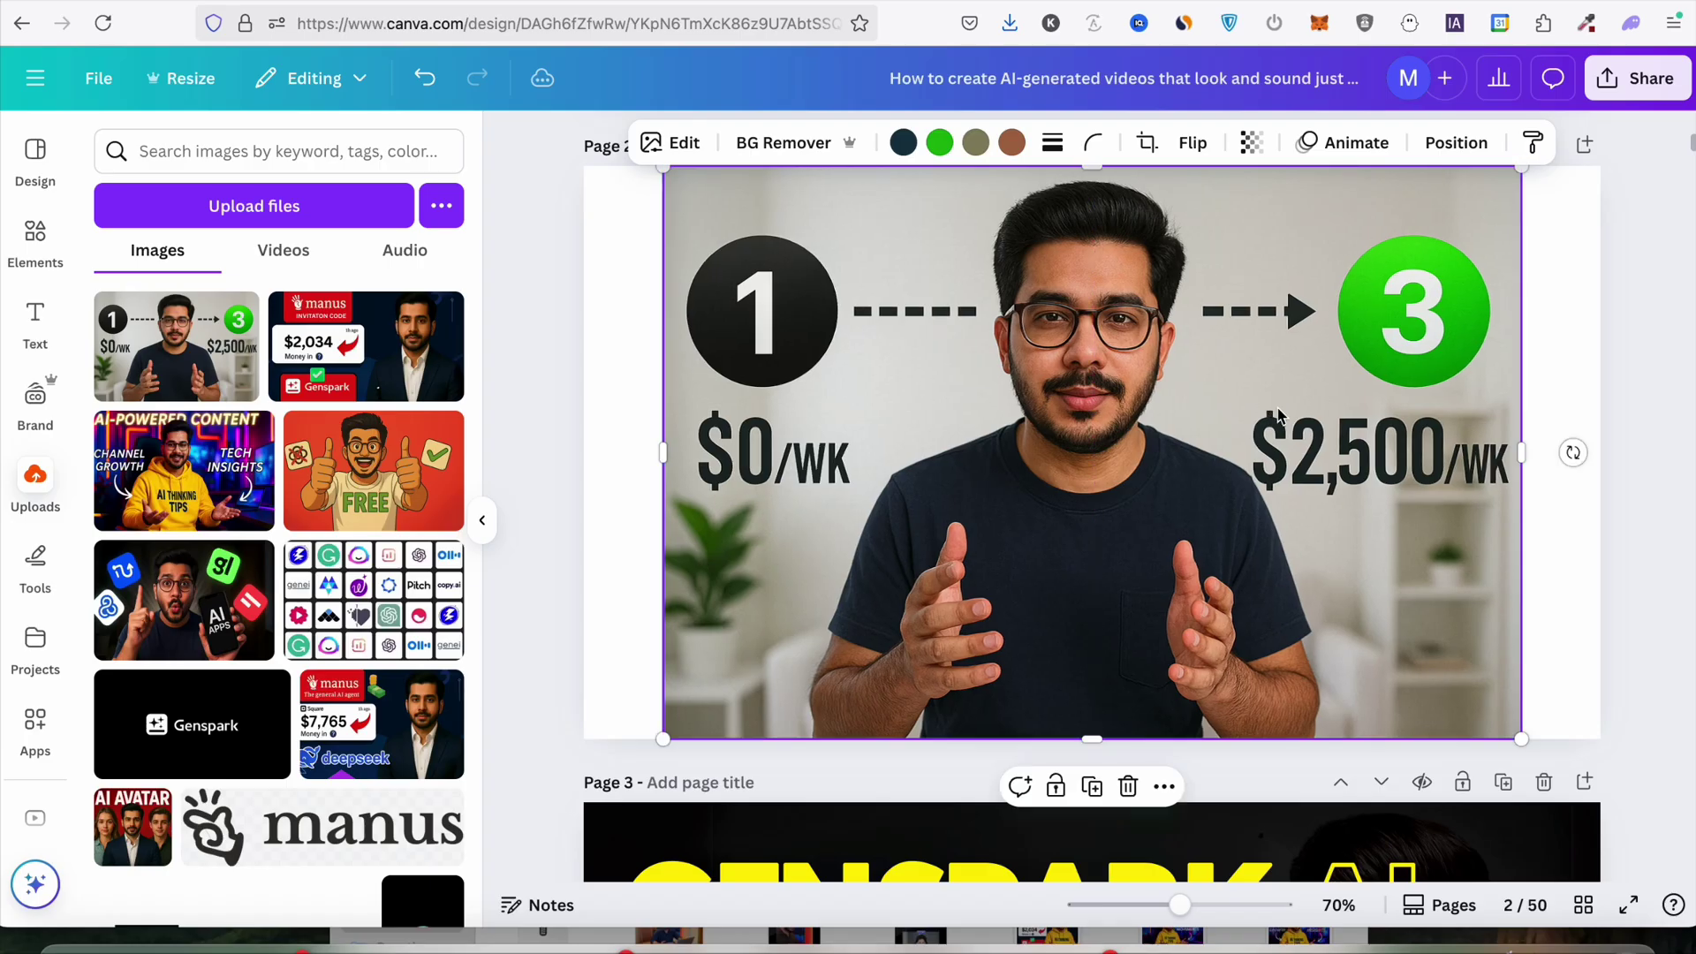
Step: Apply the third AI-expanded version of the thumbnail, then reselect it for full-screen preview
{"action": "left_click", "coordinate": [443, 457]}
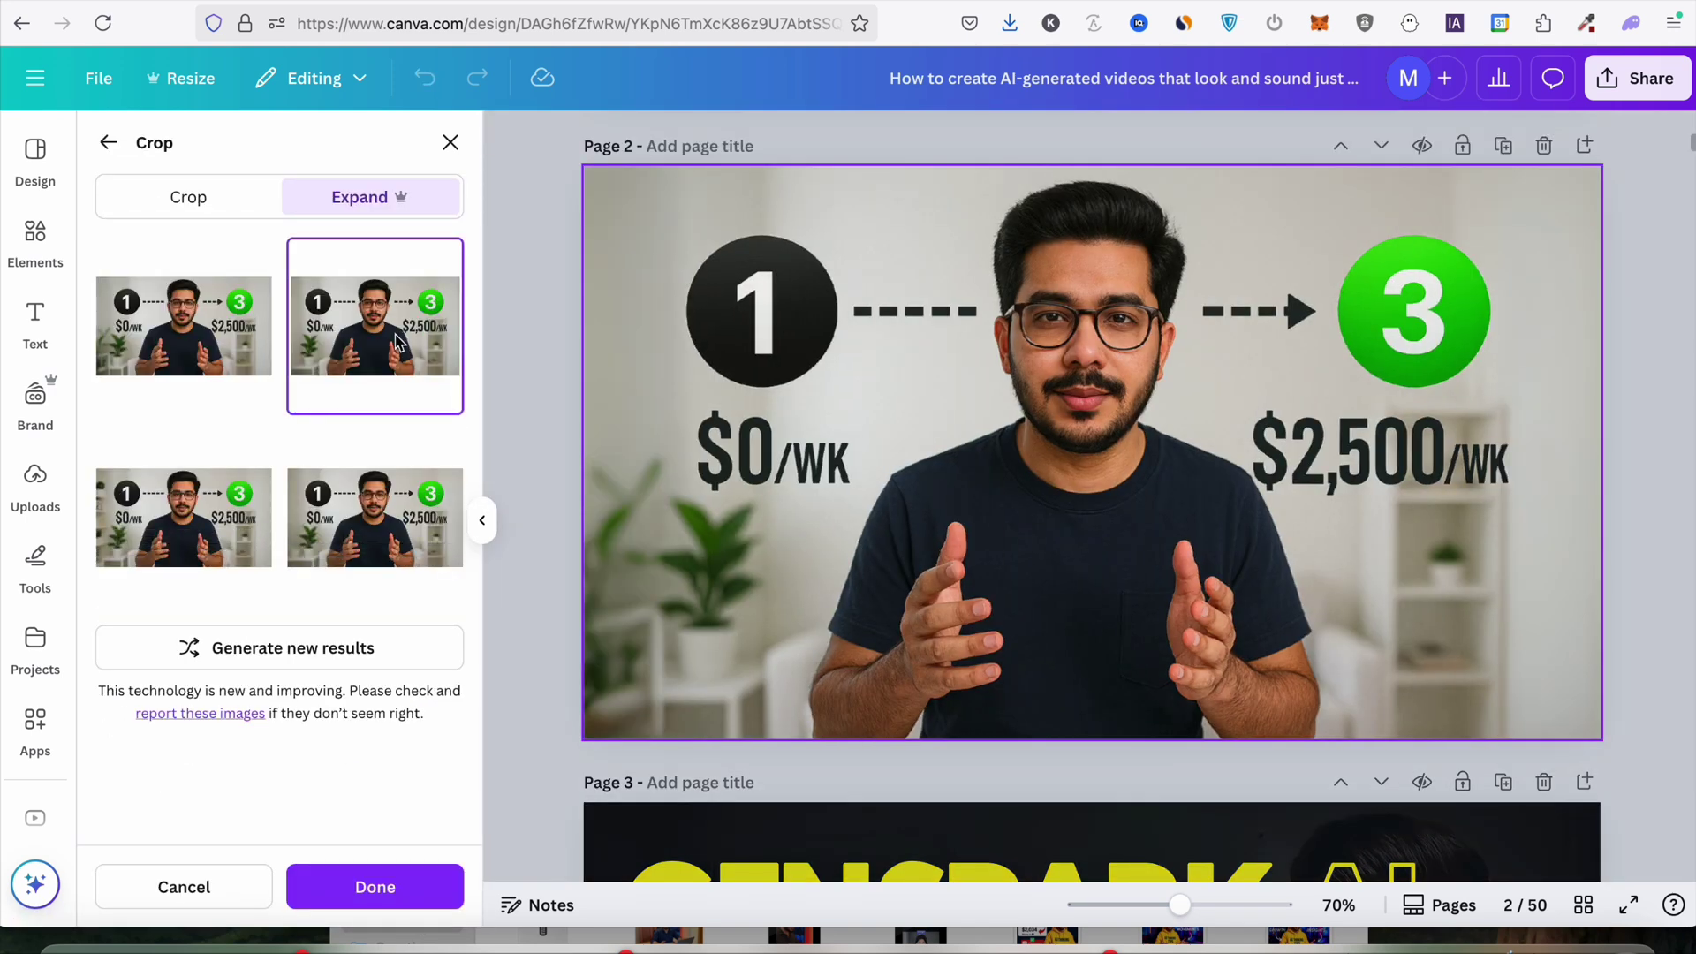
{"action": "left_click", "coordinate": [358, 517]}
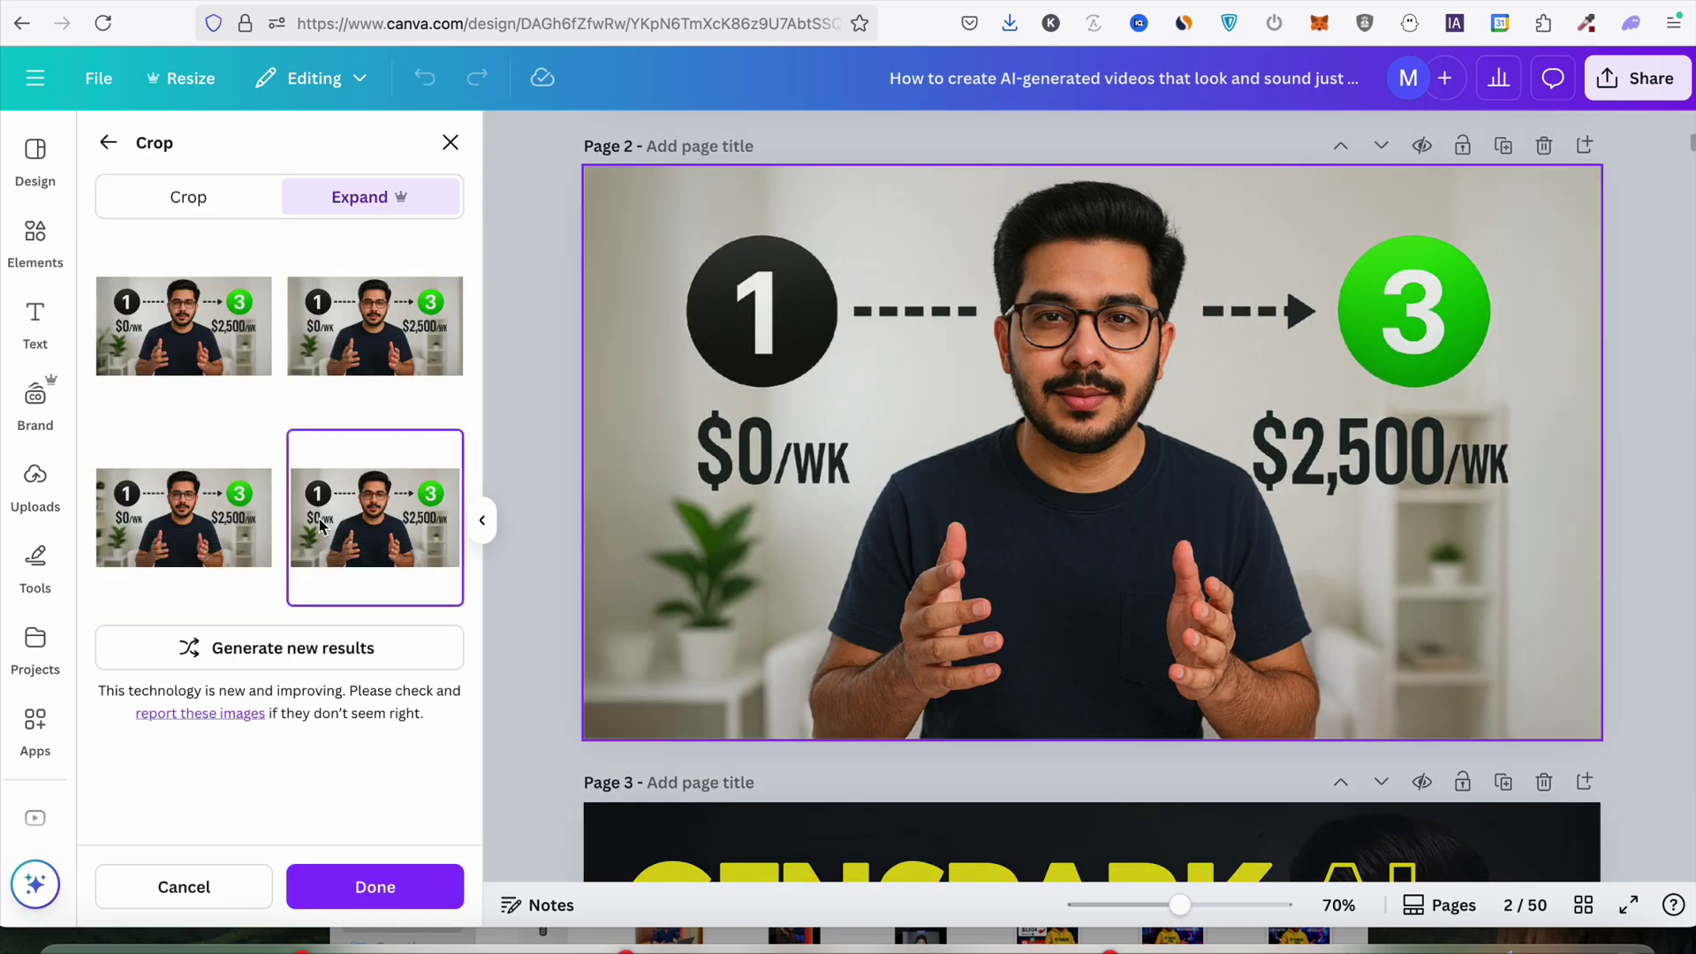
{"action": "left_click", "coordinate": [182, 530]}
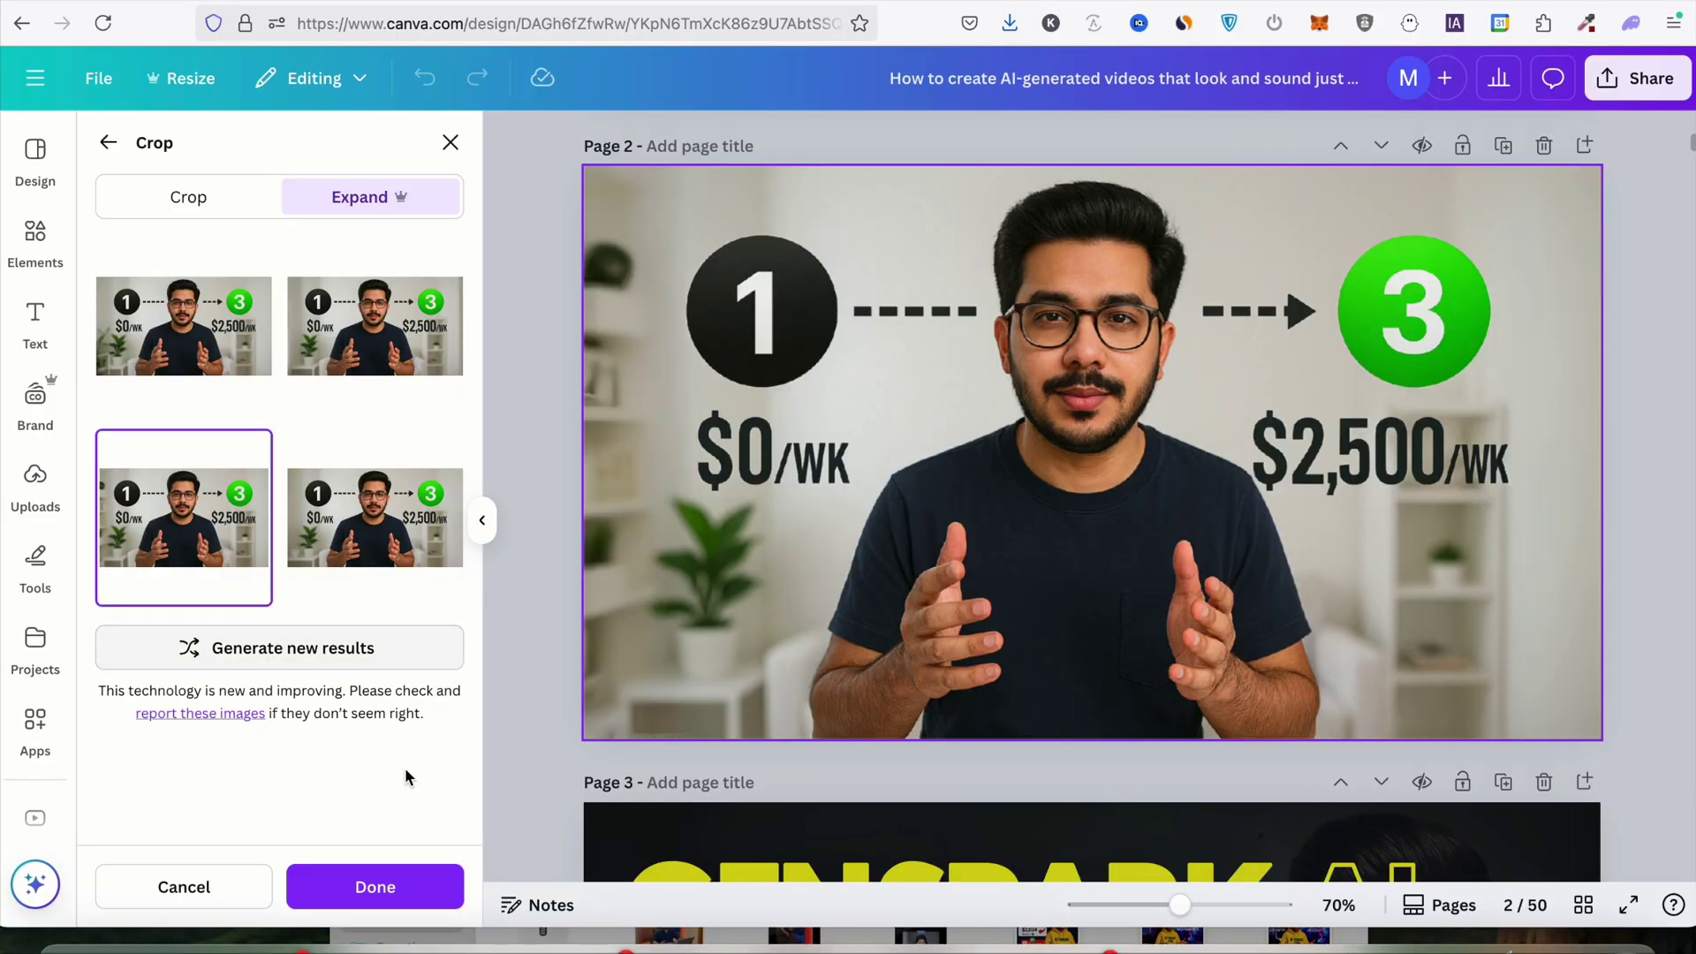
{"action": "left_click", "coordinate": [376, 888]}
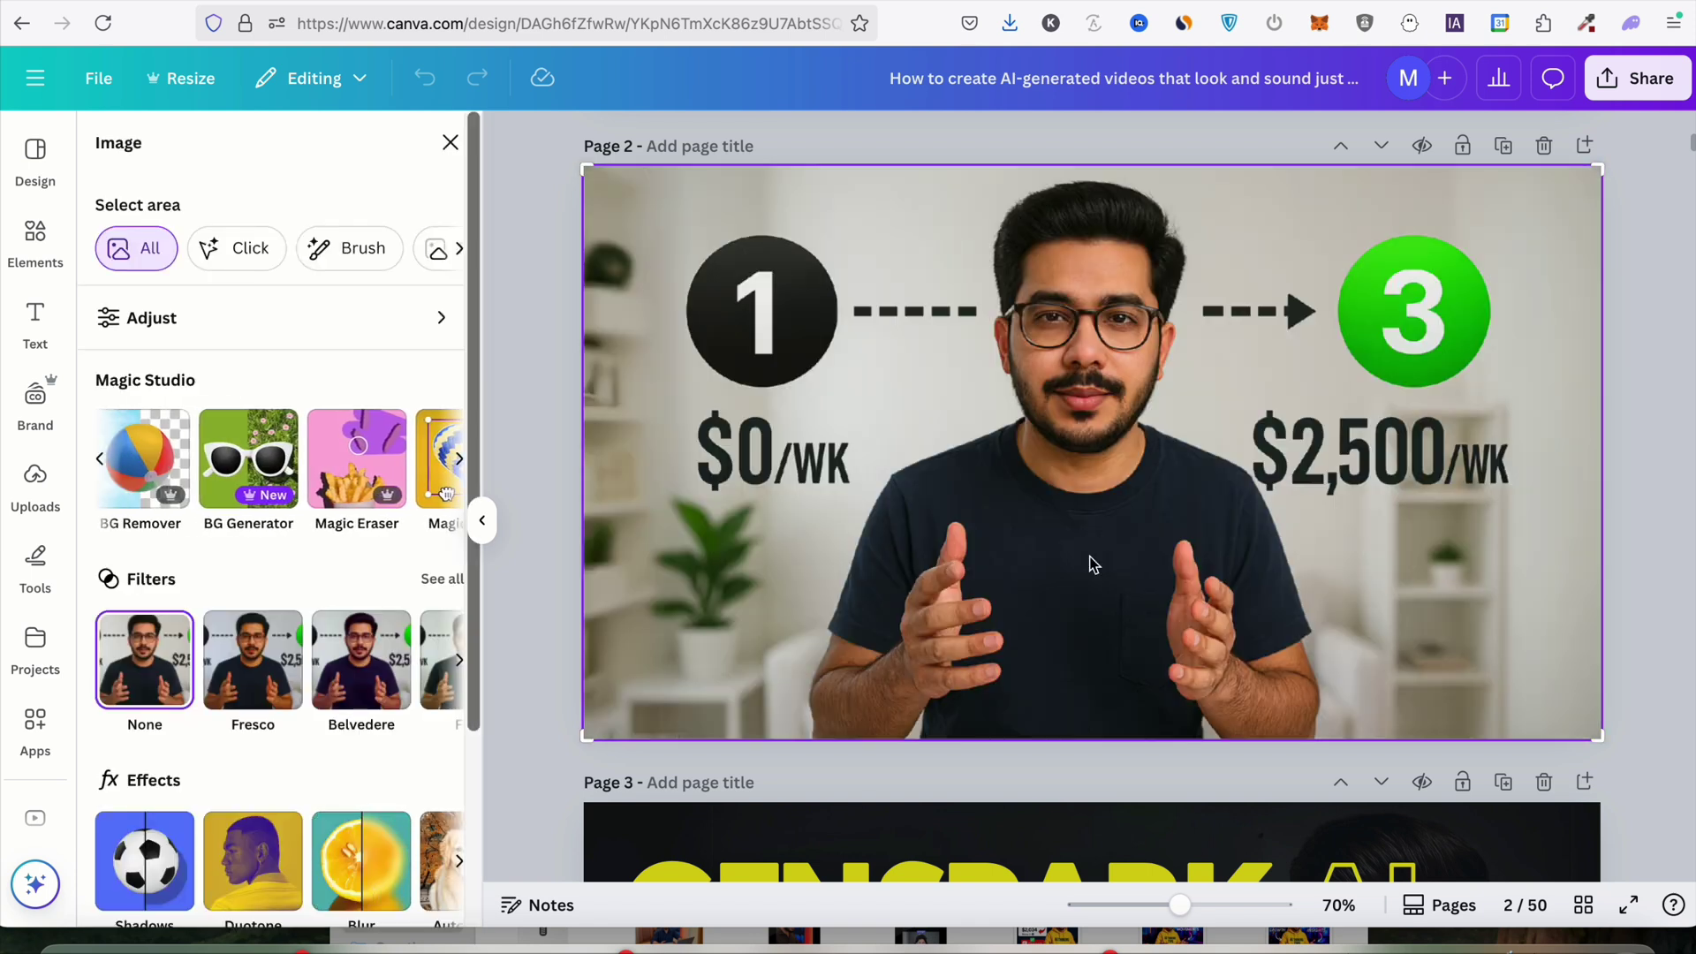
{"action": "left_click", "coordinate": [1657, 409]}
{"action": "left_click", "coordinate": [1398, 398]}
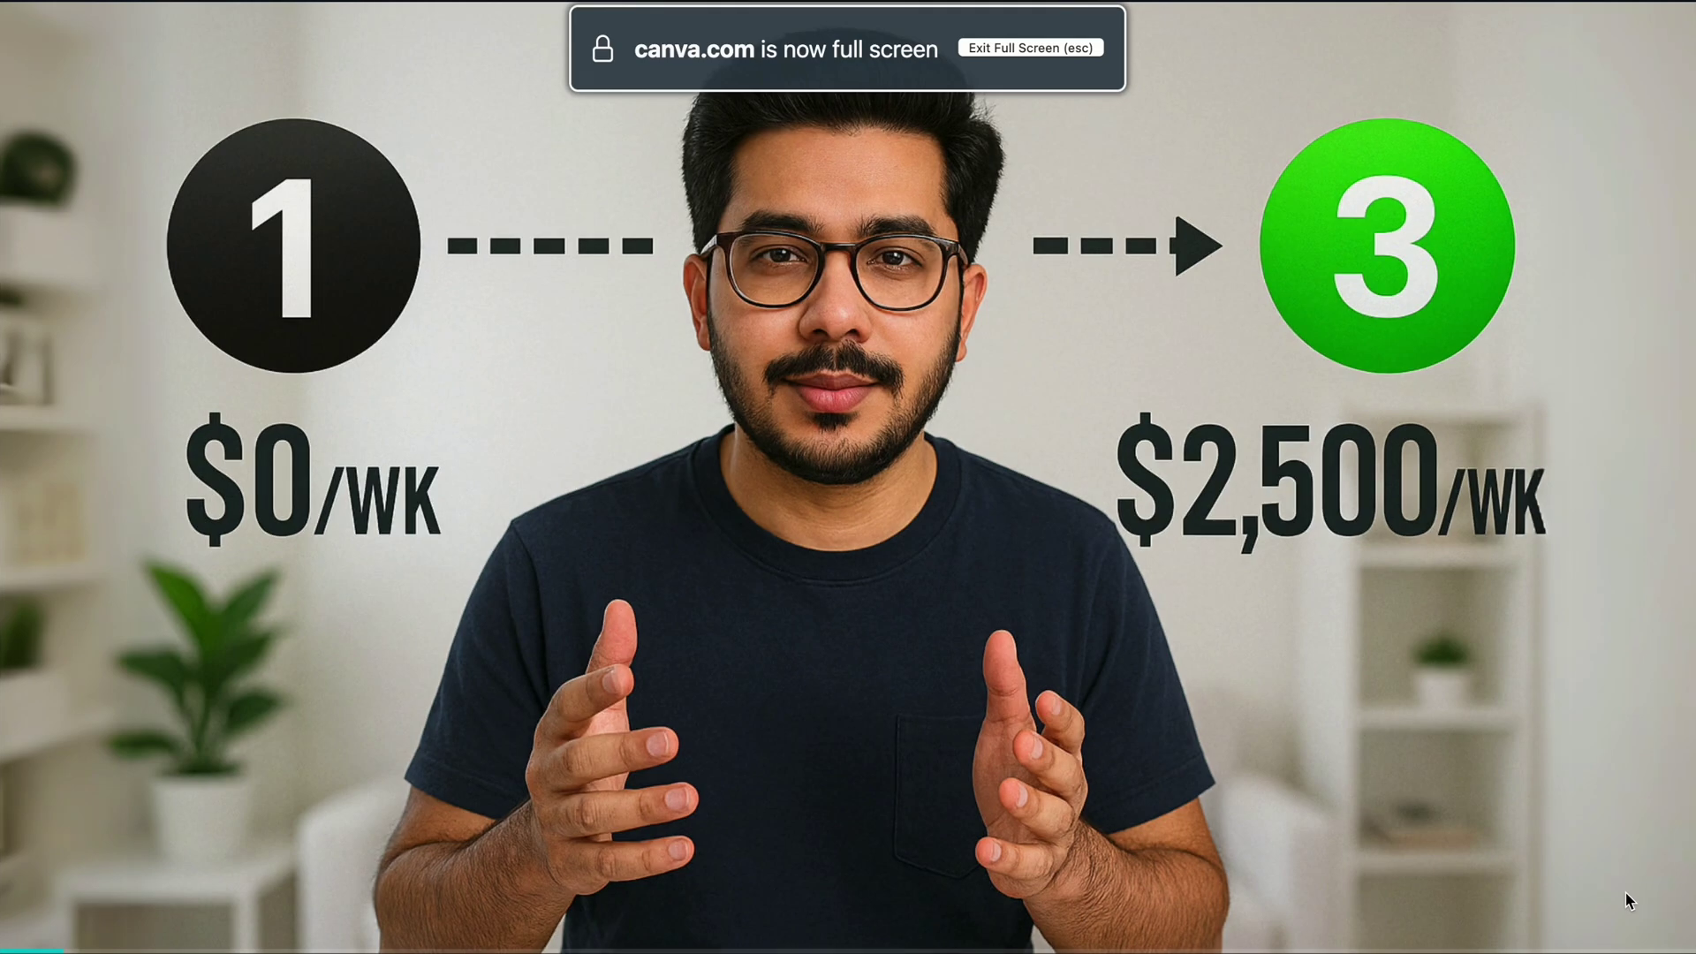
Step: Quick Look the original jpg beside 'how i made $1000 online.png', then close both windows
{"action": "key", "text": "Escape"}
{"action": "scroll", "coordinate": [1340, 310], "scroll_direction": "down", "scroll_amount": 2}
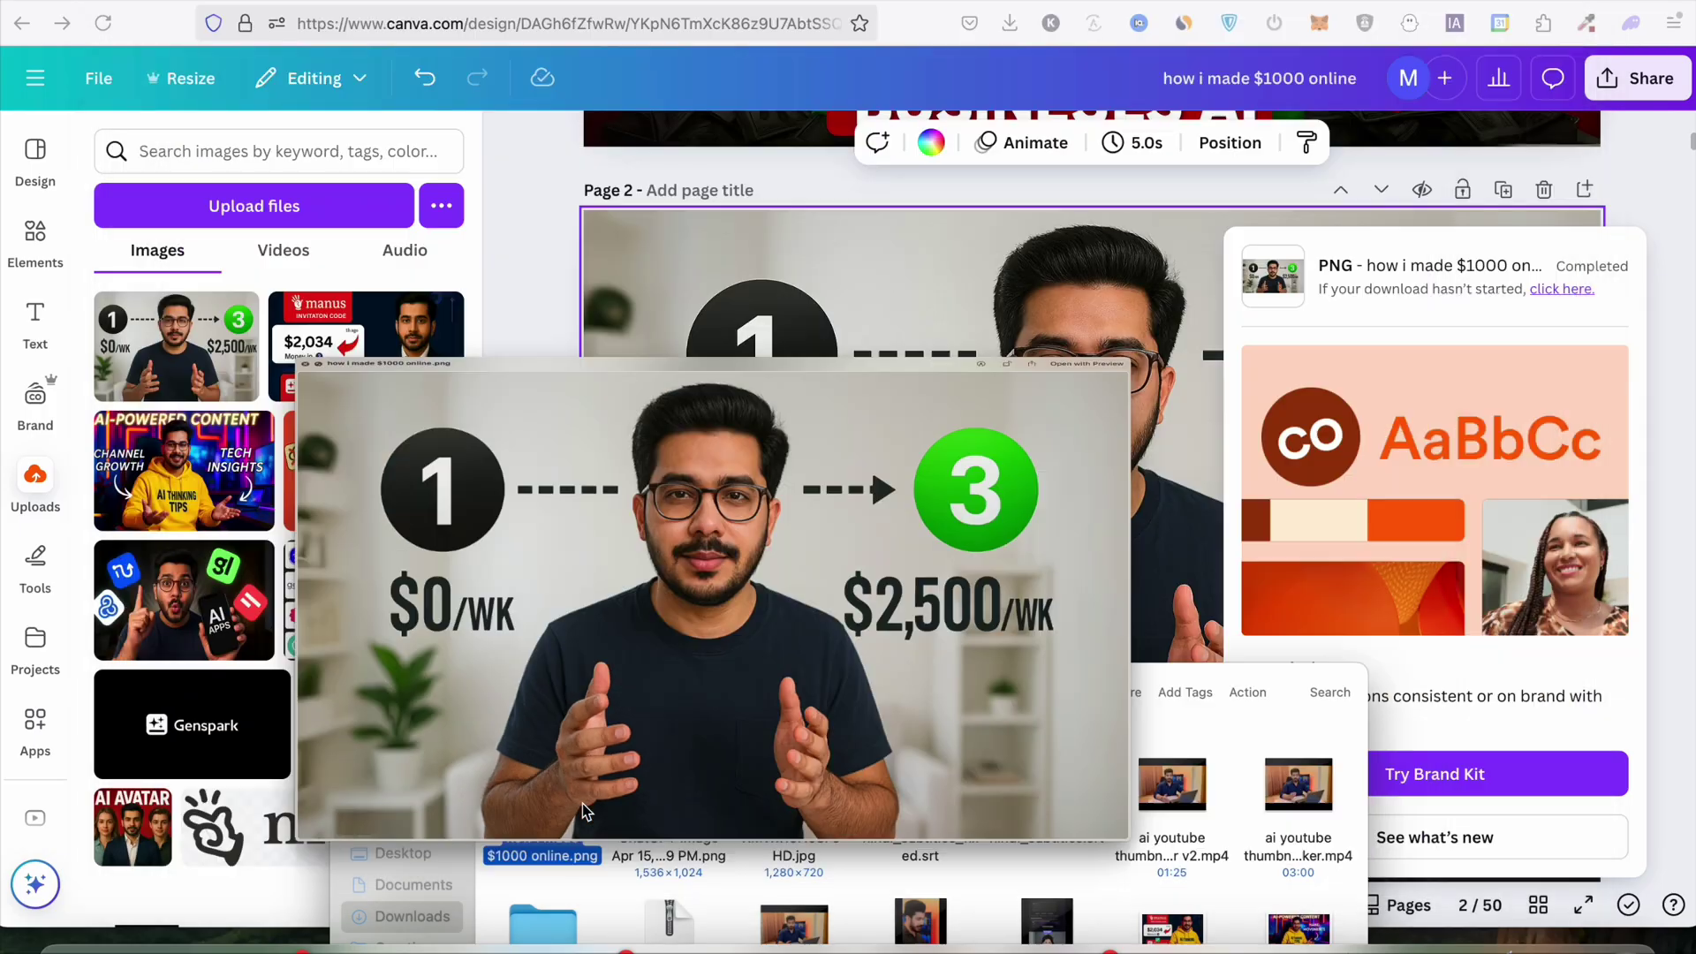
{"action": "left_click", "coordinate": [801, 796]}
{"action": "key", "text": "space"}
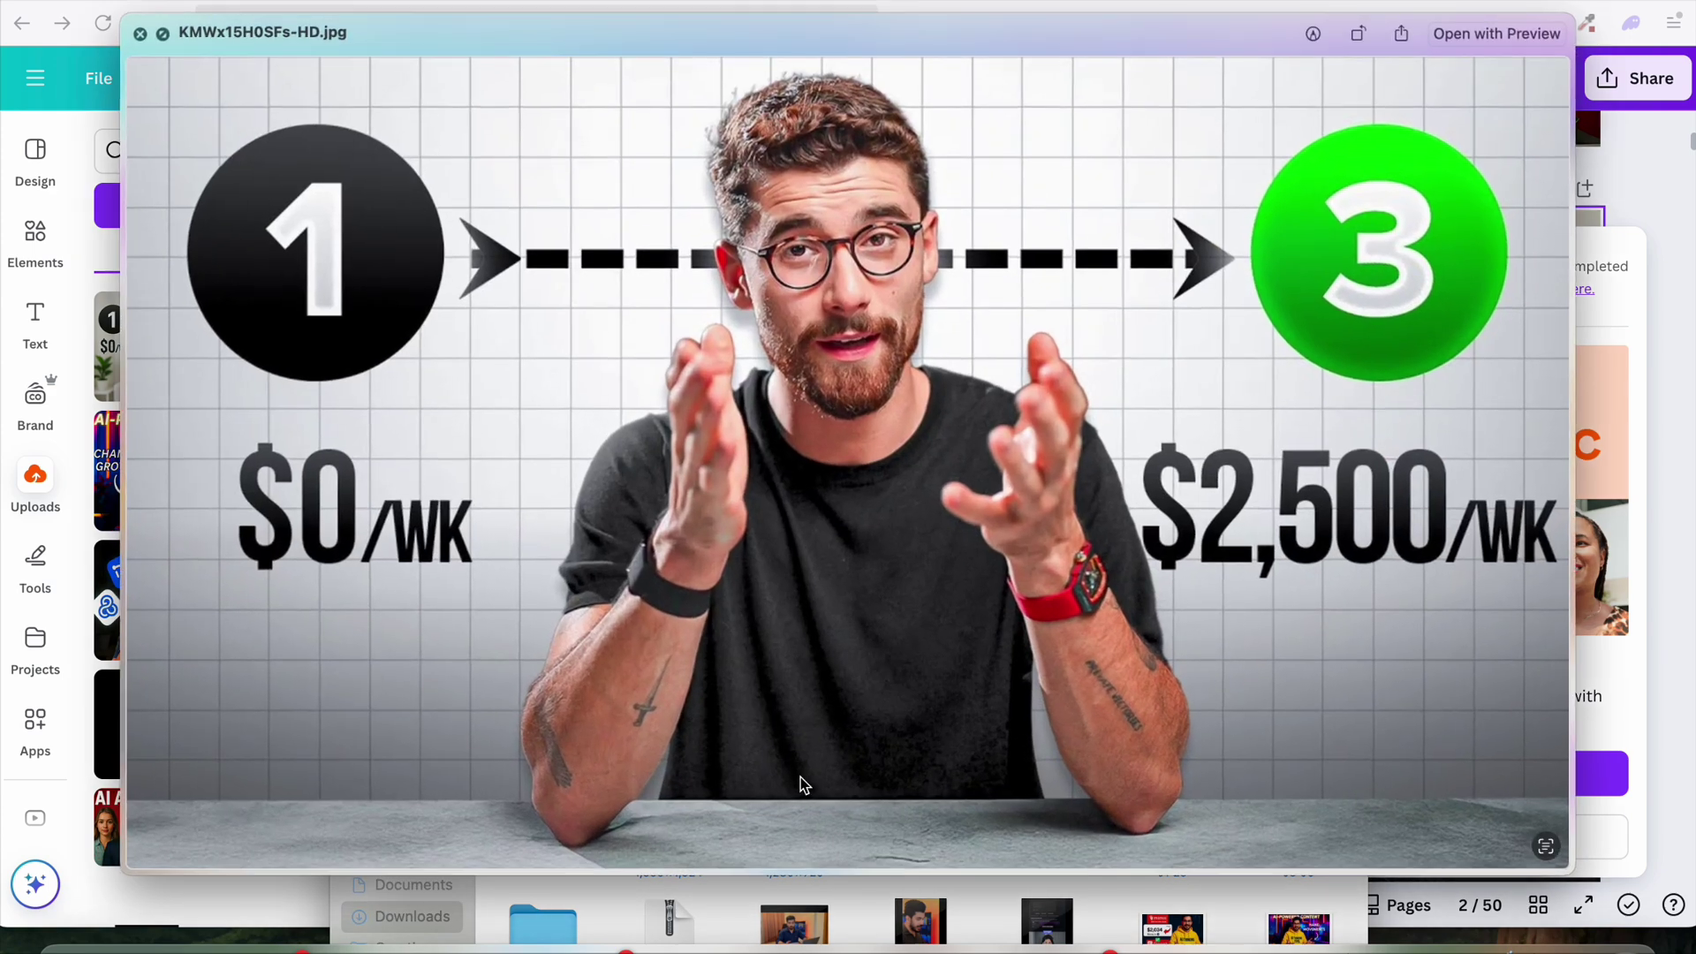
{"action": "key", "text": "space"}
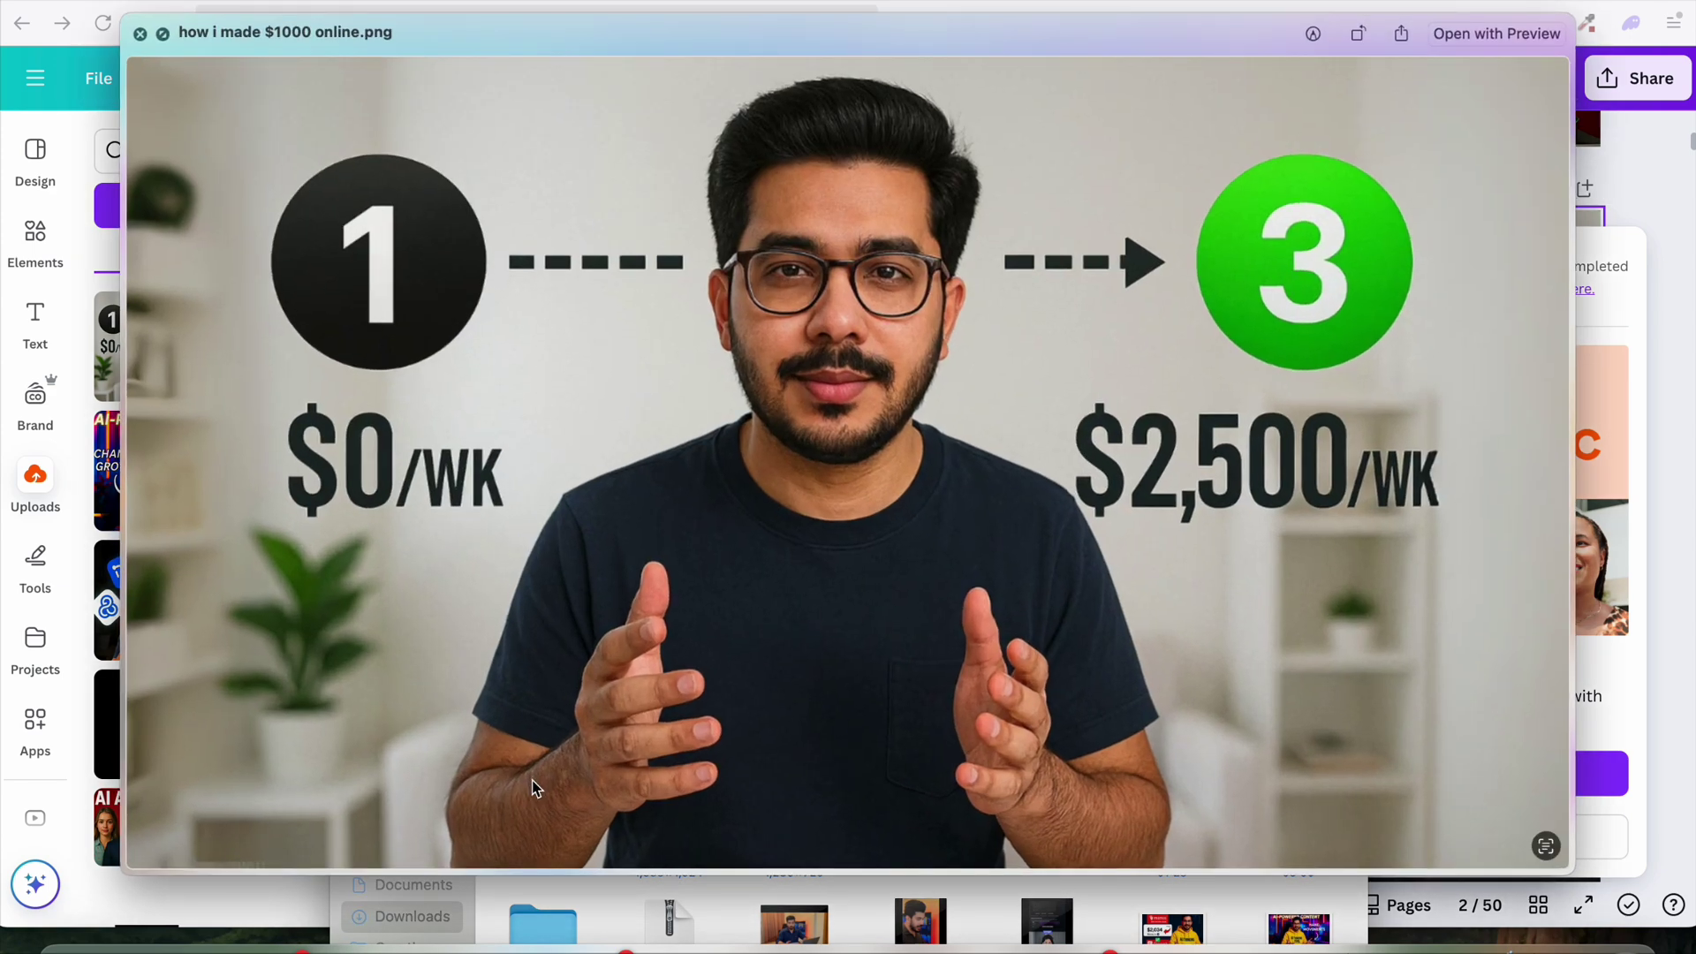
{"action": "key", "text": "space"}
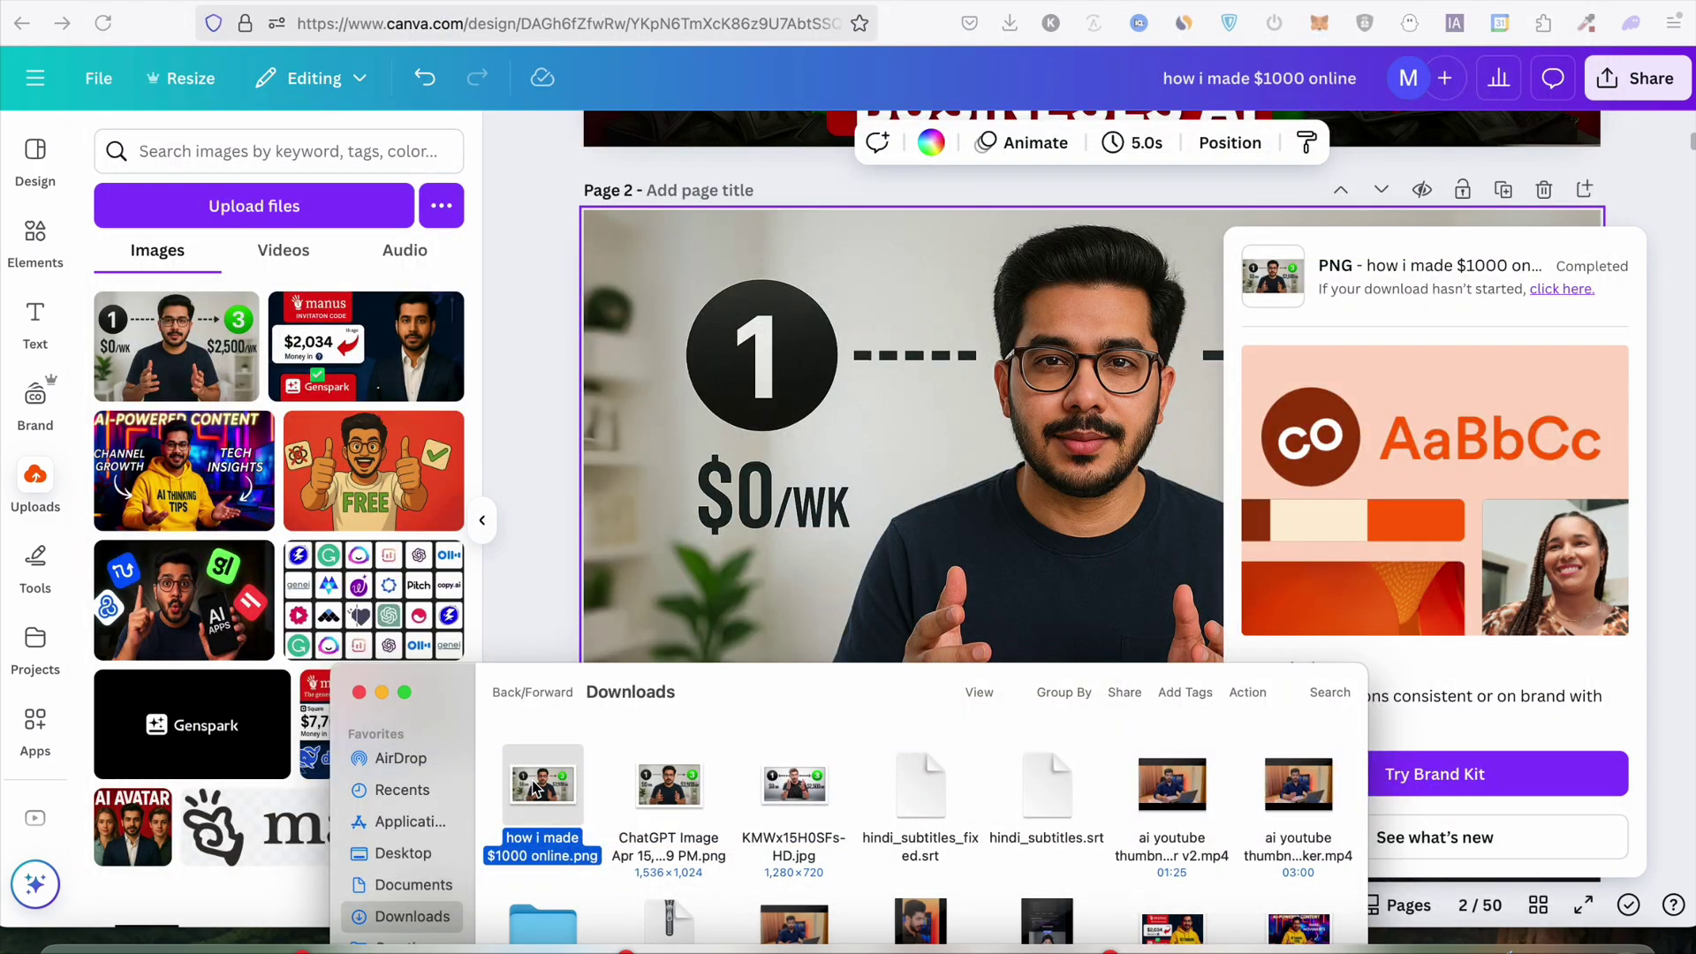
{"action": "left_click", "coordinate": [362, 695]}
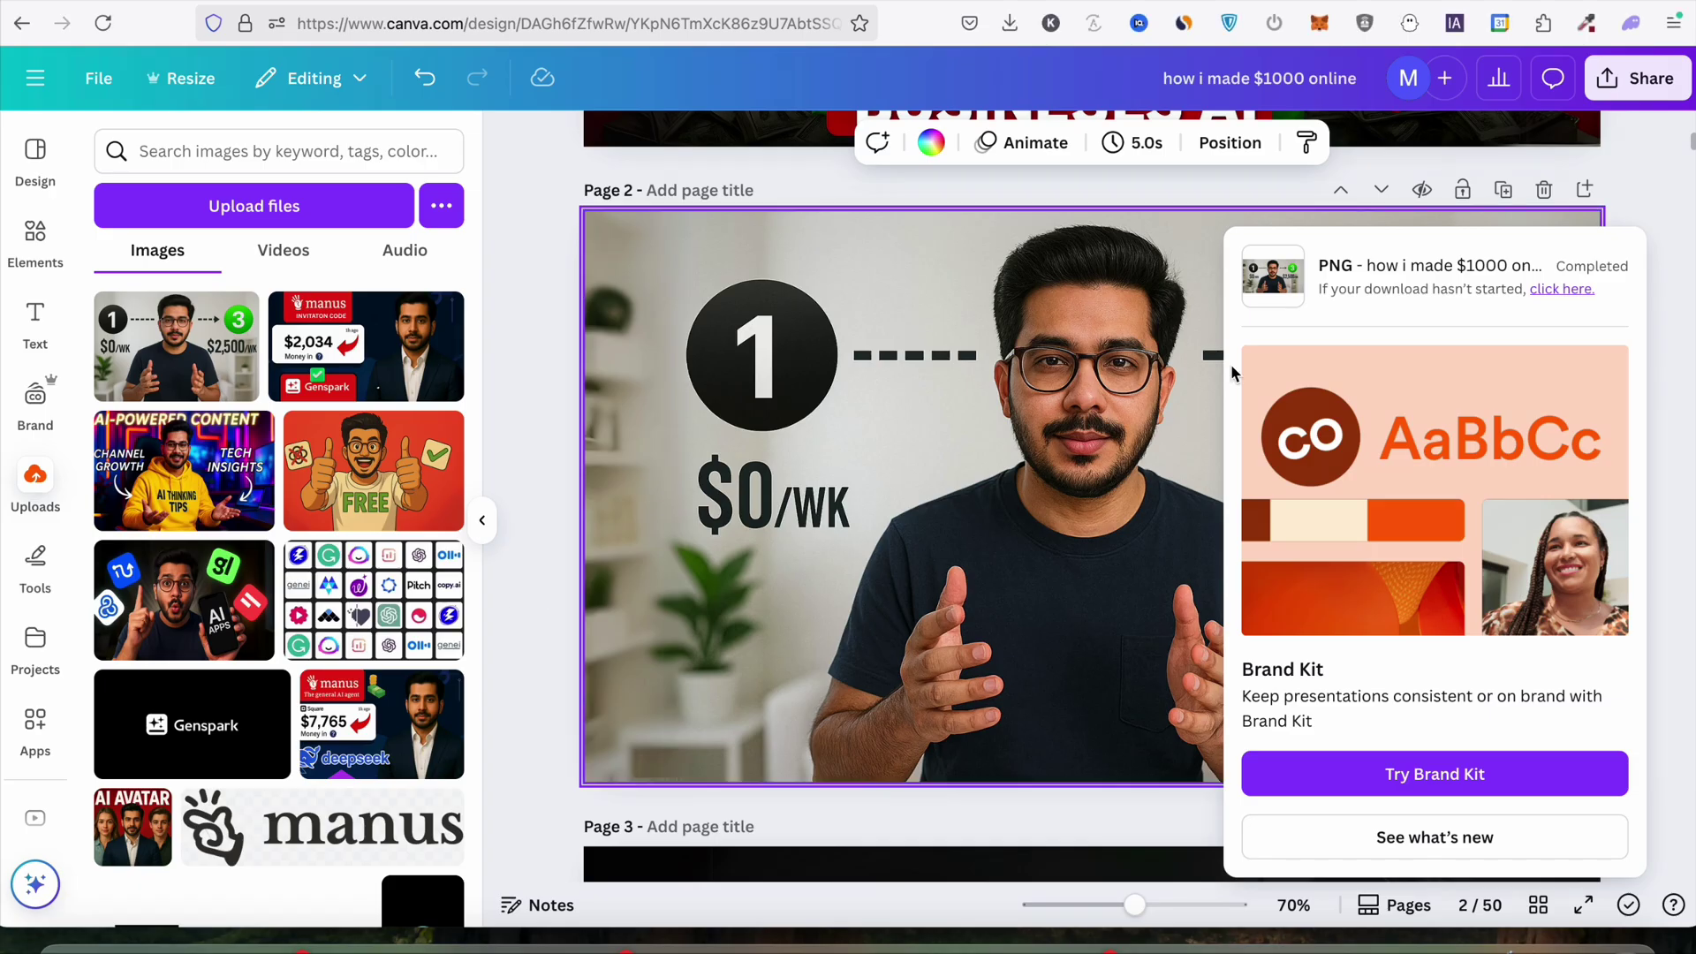
{"action": "left_click", "coordinate": [1649, 216]}
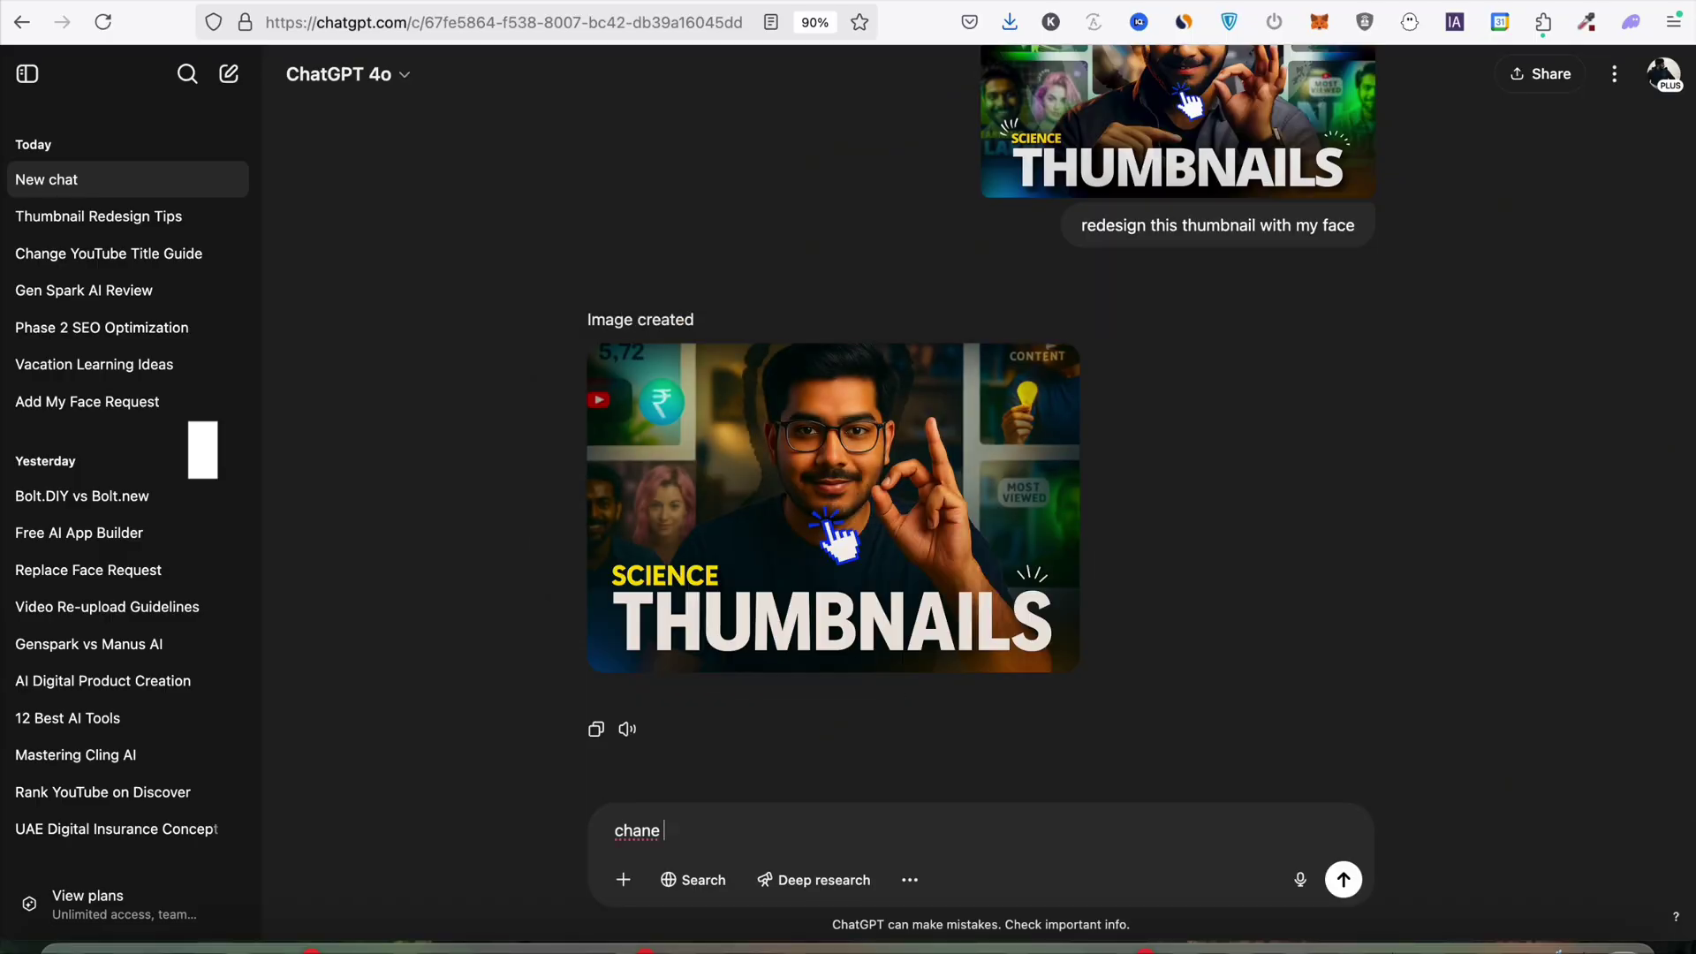
{"action": "type", "text": "change the text to FREE AI T"}
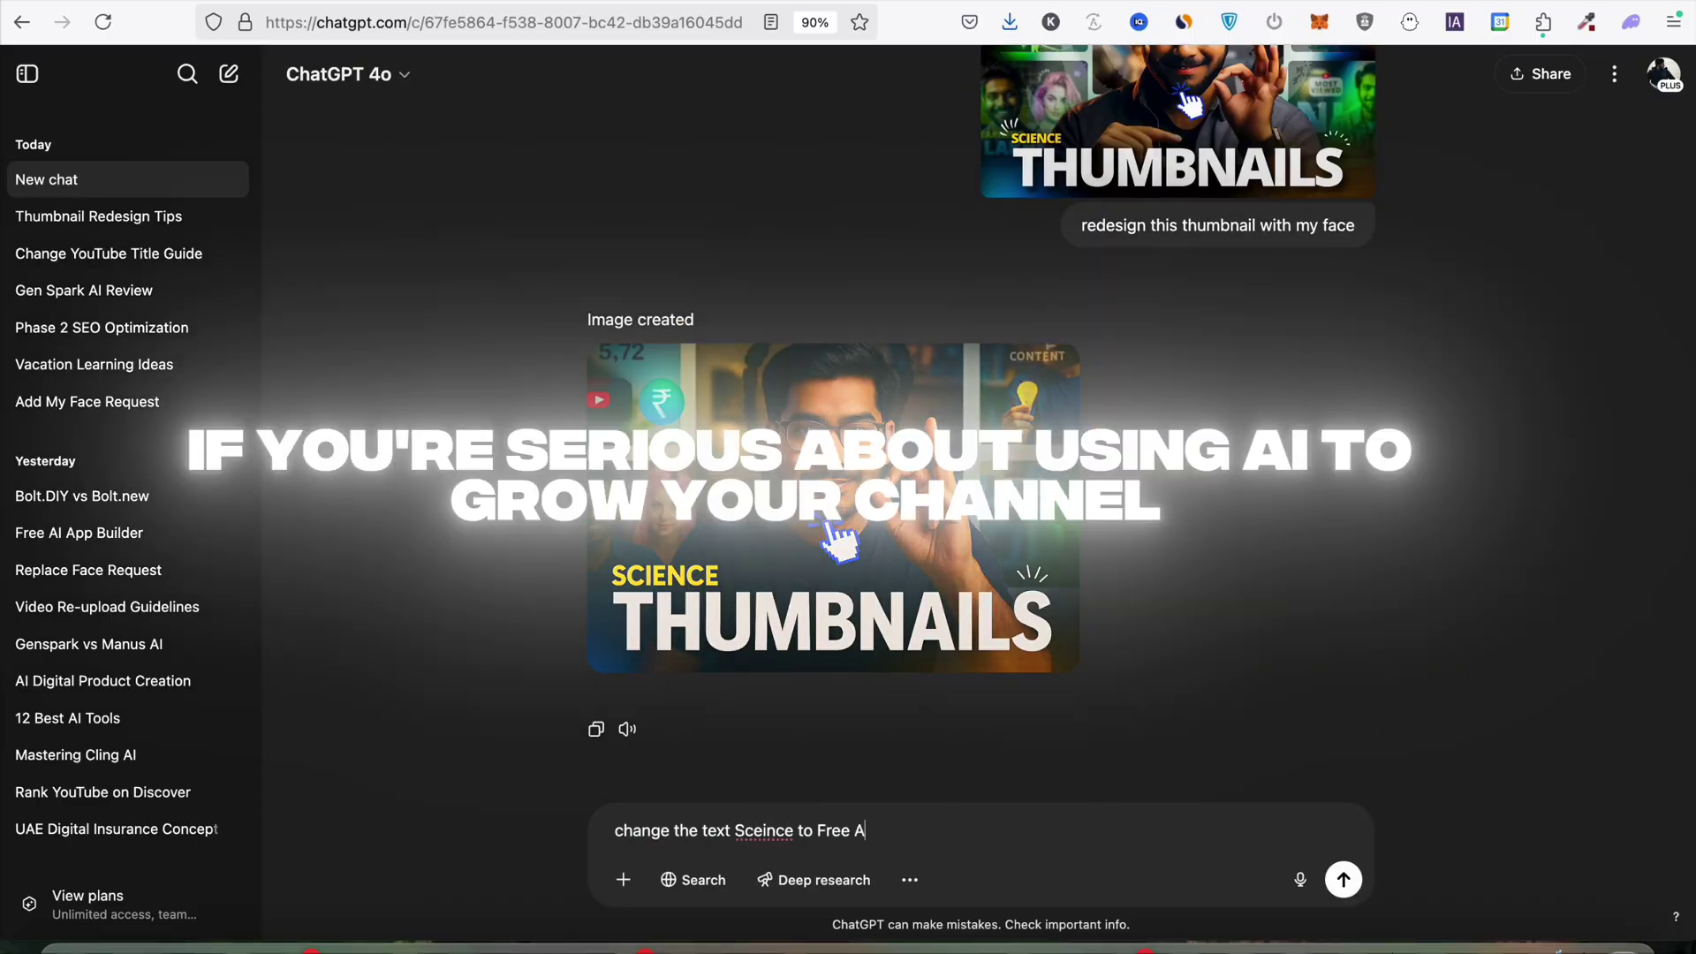
Step: Send the request to change 'Science' to 'Free AI' and close the enlarged image
{"action": "key", "text": "Return"}
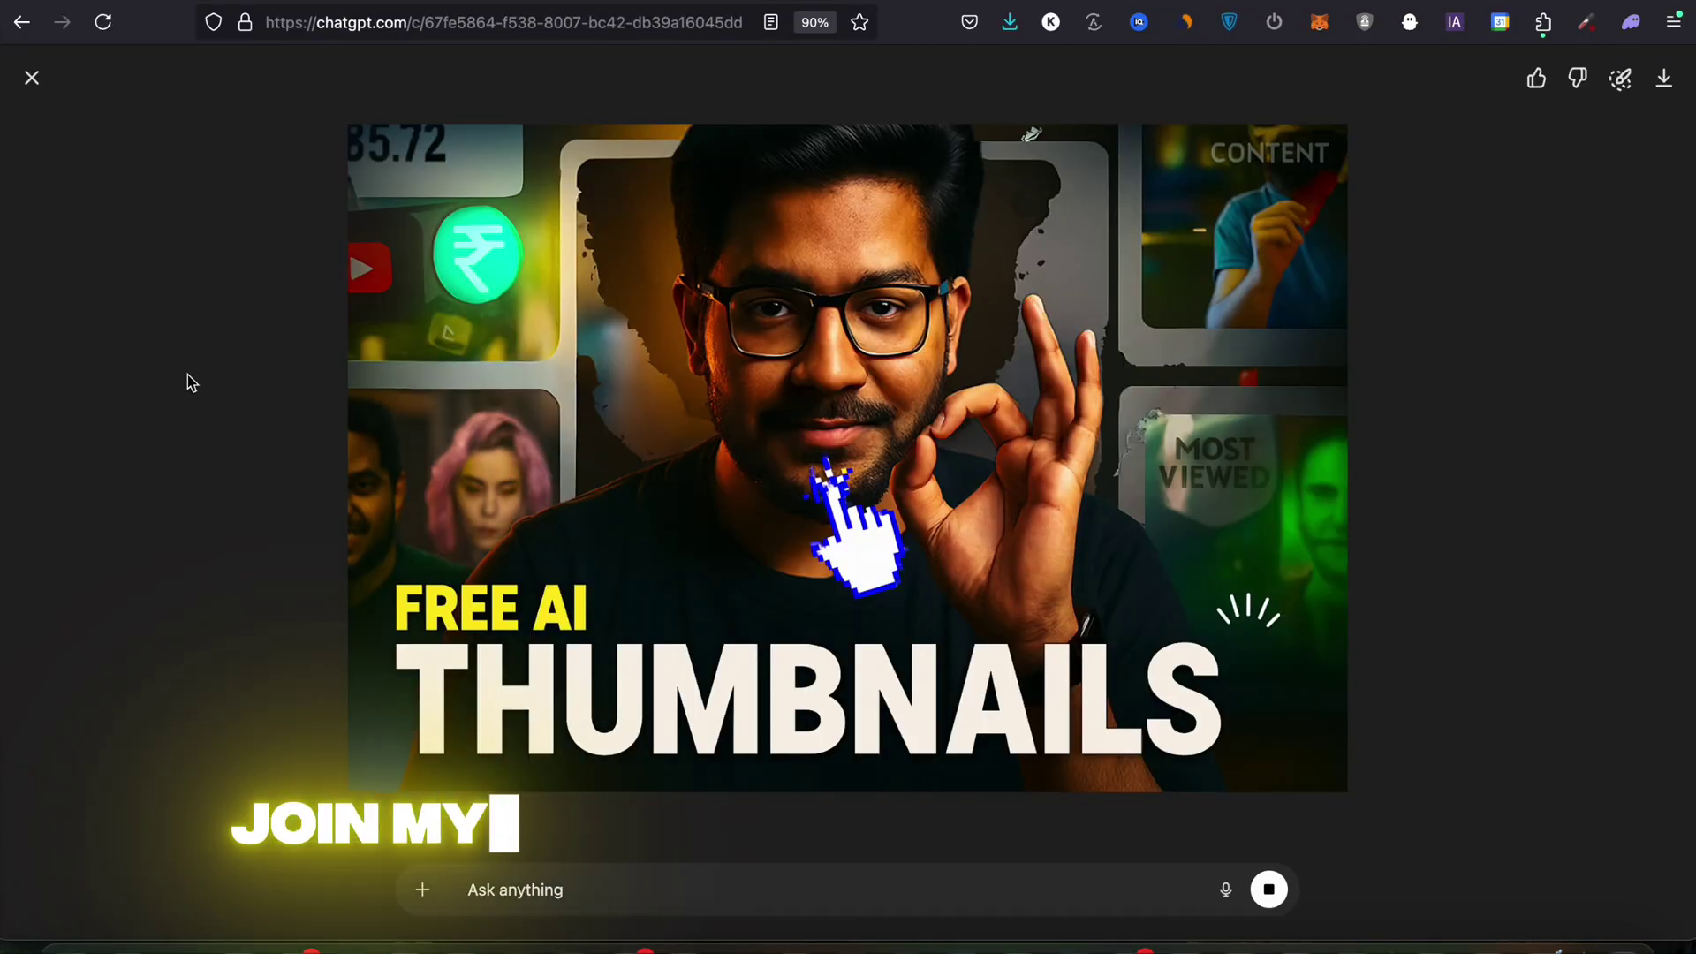
{"action": "left_click", "coordinate": [187, 382]}
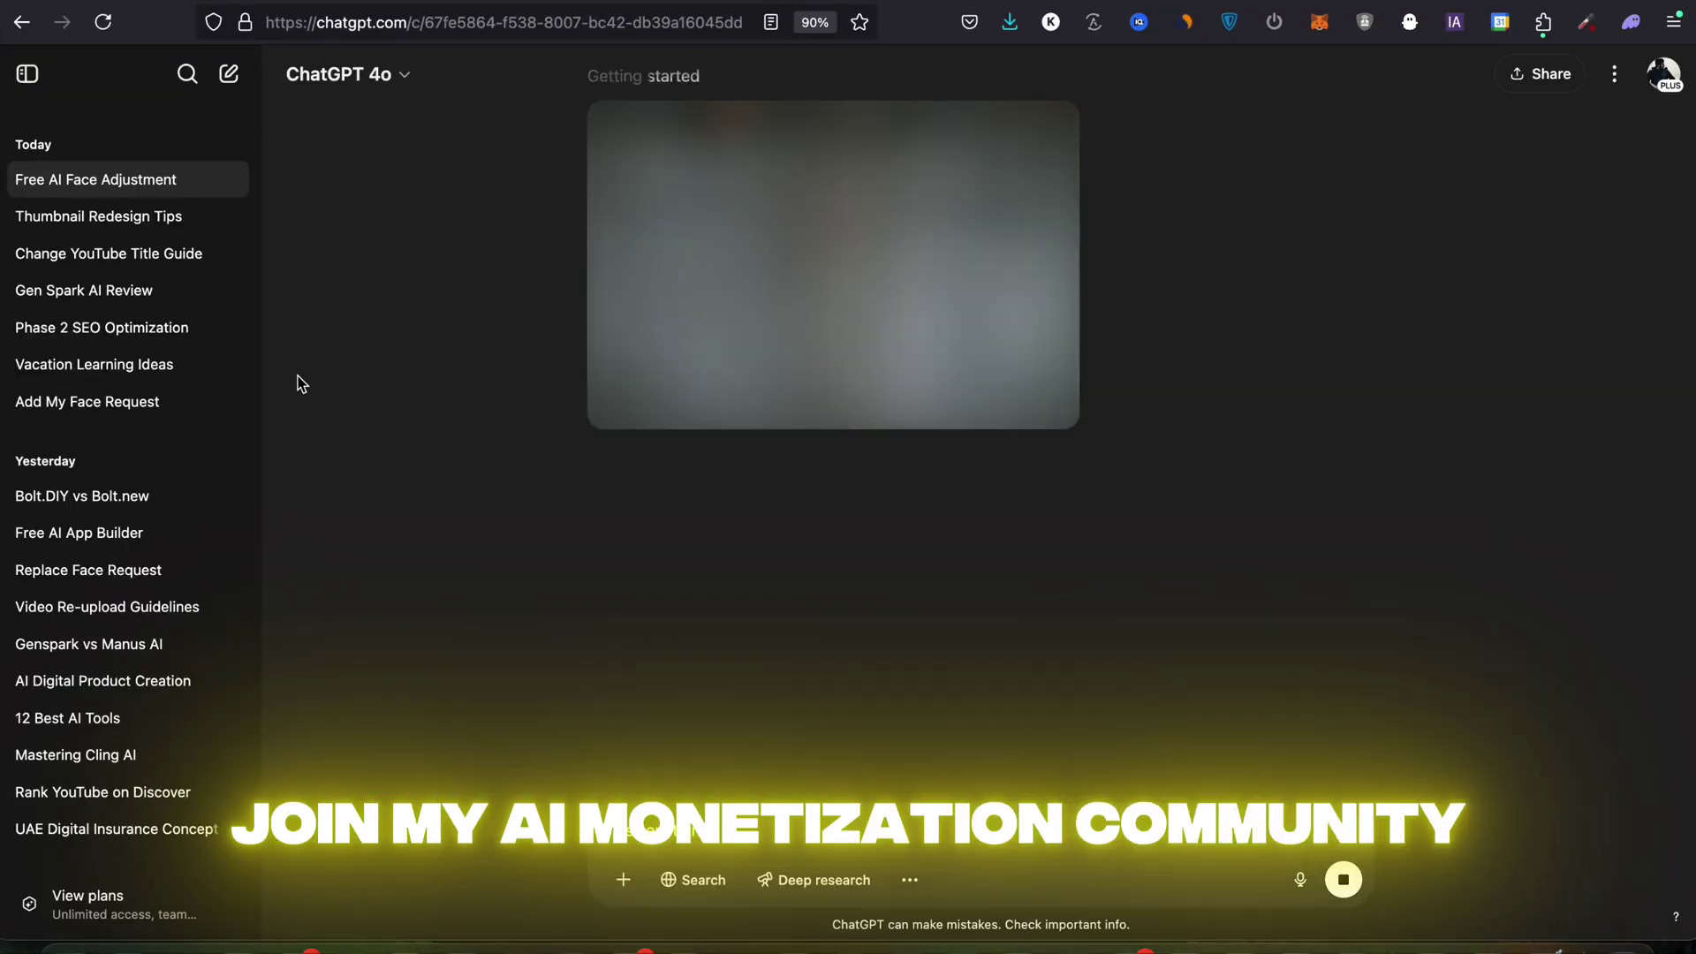